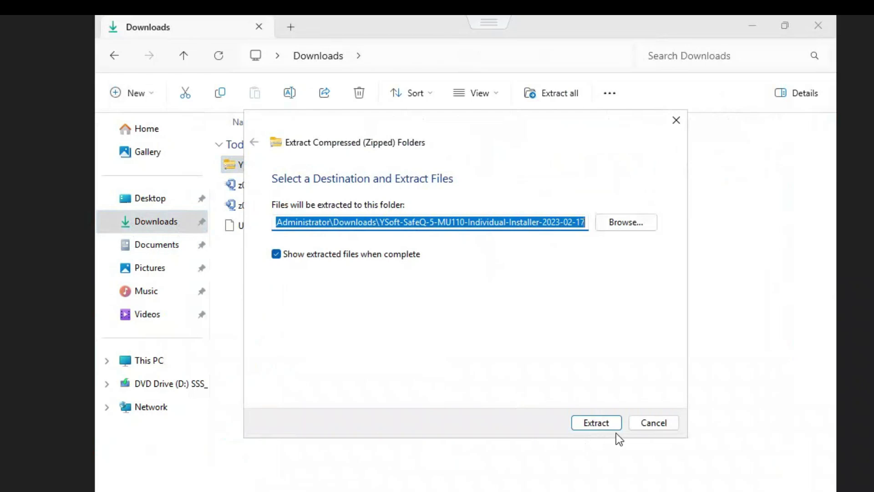
Extract the YSoft SafeQ 5 MU110 installer archive into its own folder
left_click(604, 425)
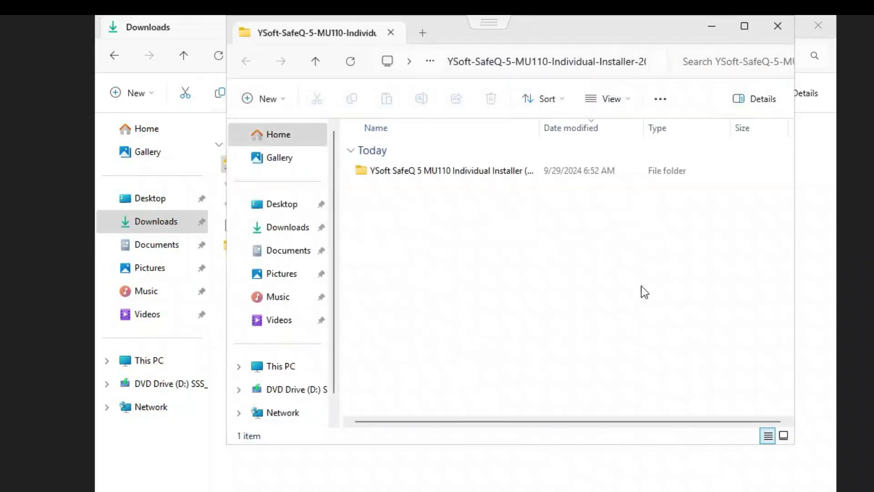
Run ysf-sq5-install from the installer's YSoft SafeQ CML folder as administrator
left_click(742, 30)
double_click(318, 164)
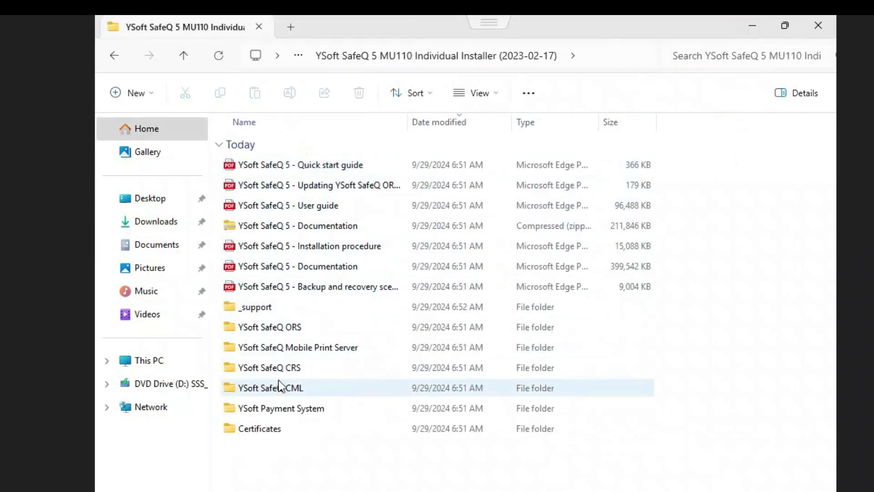
double_click(283, 392)
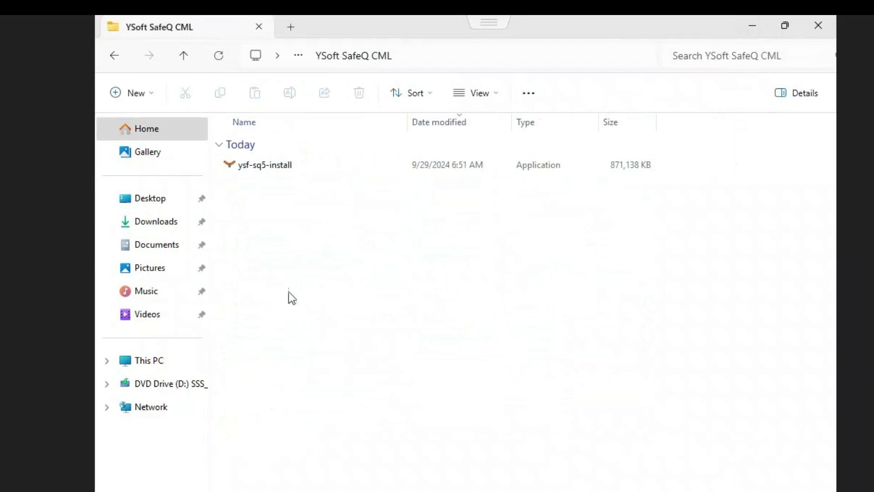
left_click(264, 164)
right_click(266, 162)
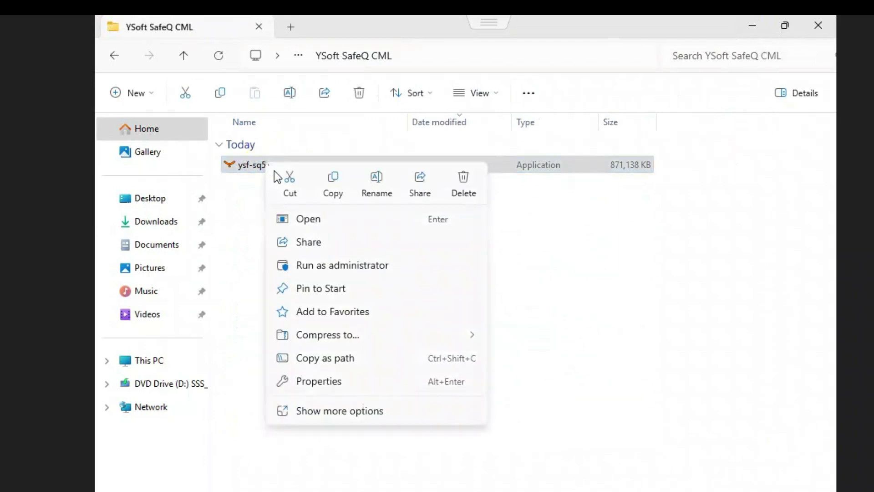
left_click(304, 265)
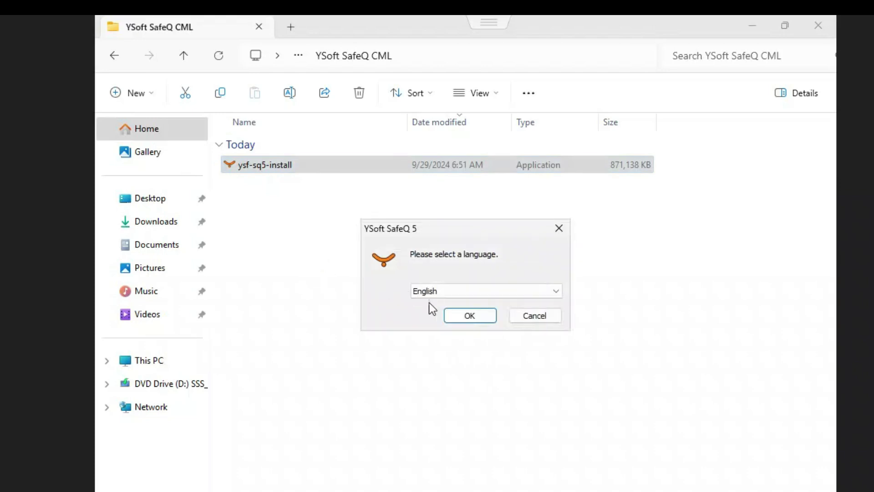
Choose English, accept the license agreement and pass the readiness check
left_click(475, 319)
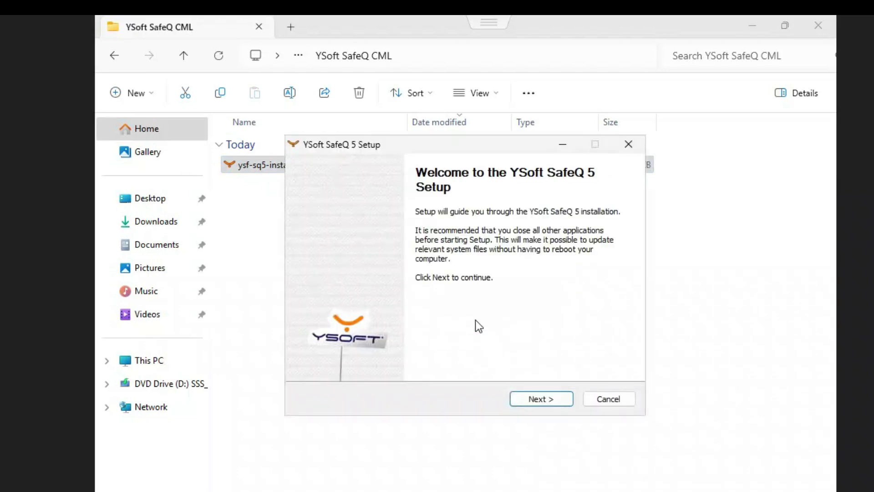
left_click(528, 400)
left_click(528, 400)
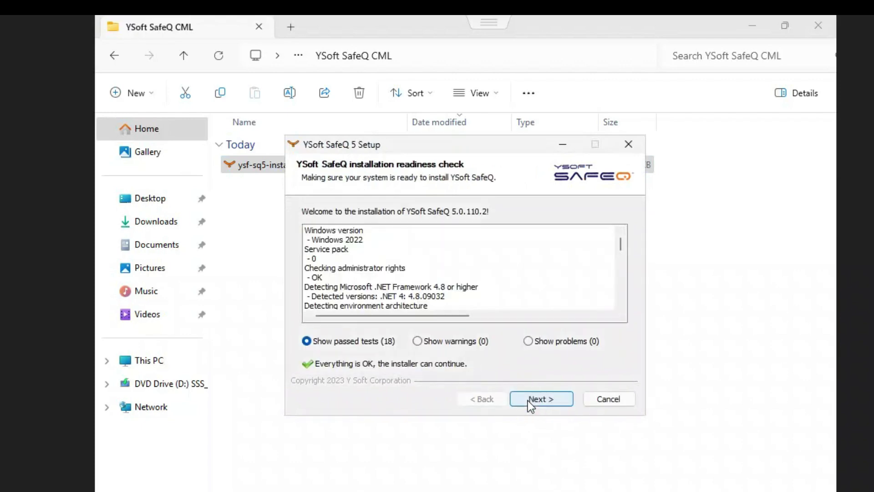
left_click(528, 401)
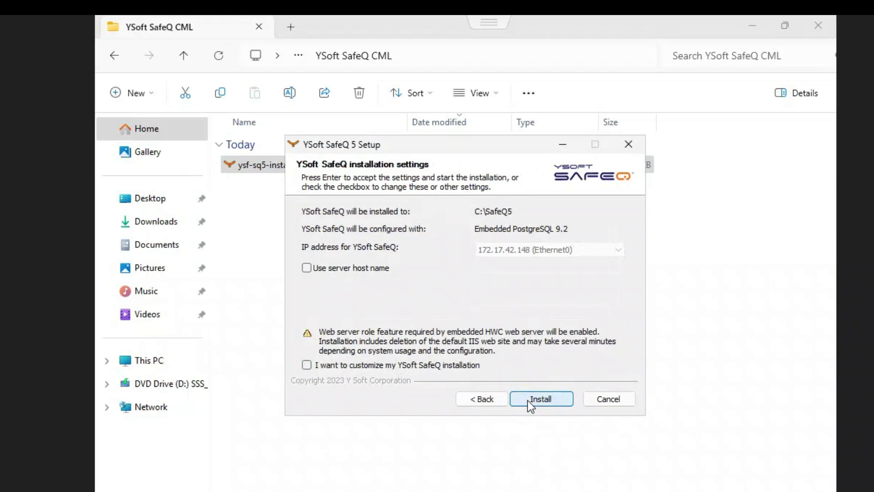
Customize the install as a new server in C:\SafeQ5 with embedded PostgreSQL 9.2
left_click(407, 365)
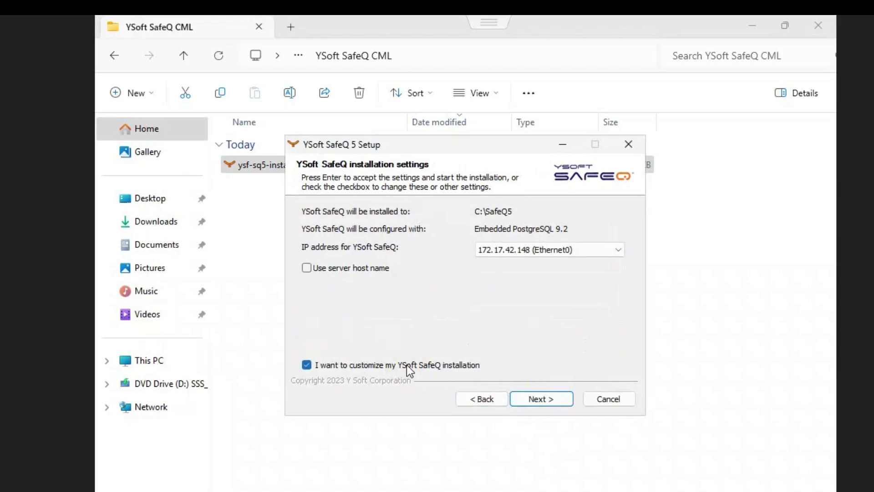
left_click(545, 400)
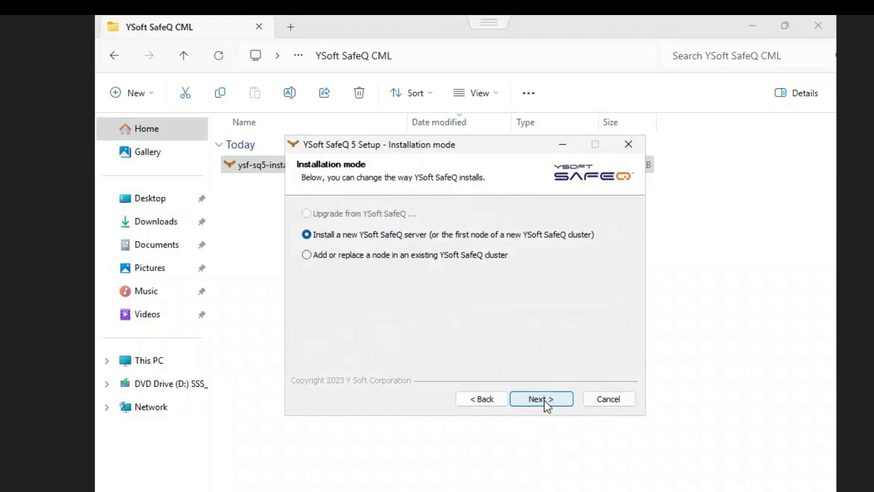
left_click(545, 400)
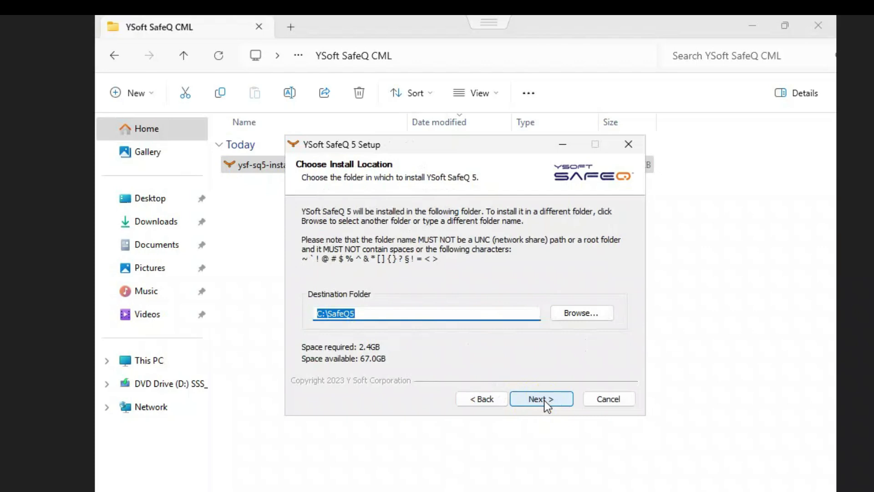
left_click(544, 401)
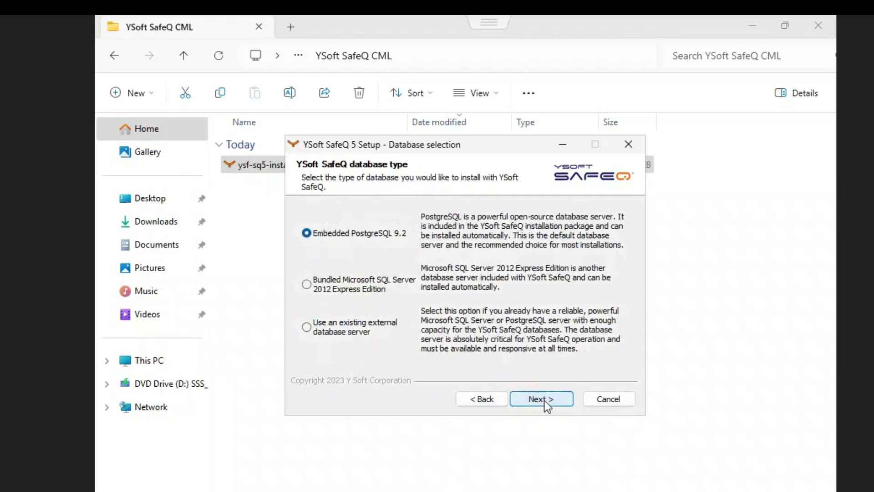
left_click(545, 401)
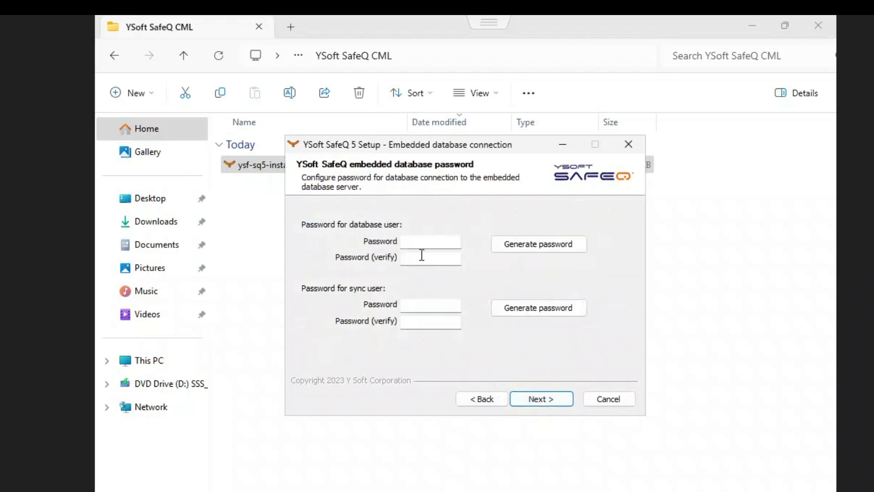
Enter and verify the database user and sync user passwords
left_click(415, 241)
type("•••")
left_click(416, 258)
type("•••")
left_click(429, 307)
type("•••")
left_click(431, 322)
type("•••")
Change the Local GUID to MGMT and start the SafeQ 5 installation
left_click(537, 397)
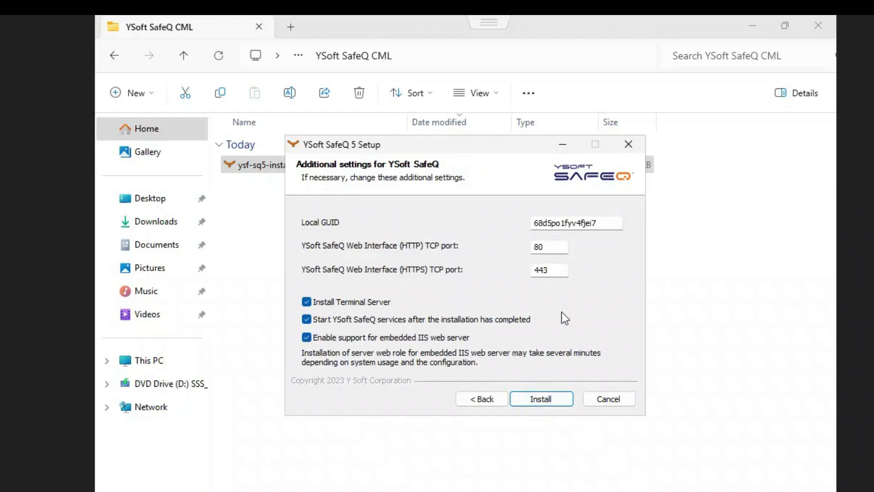
left_click_drag(607, 226, 500, 220)
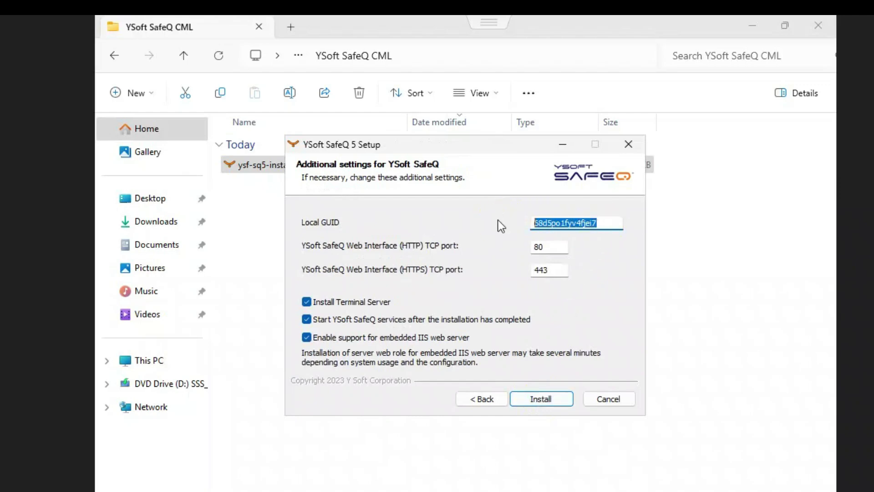
type("MGMT")
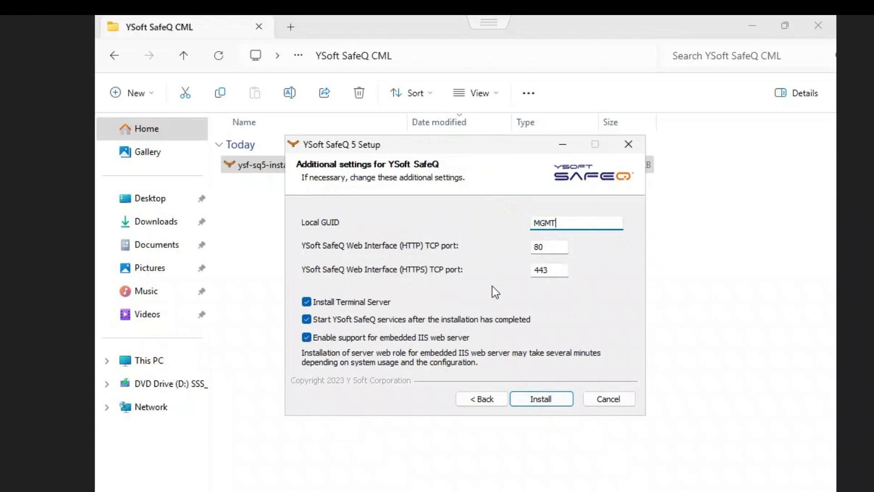
left_click(544, 404)
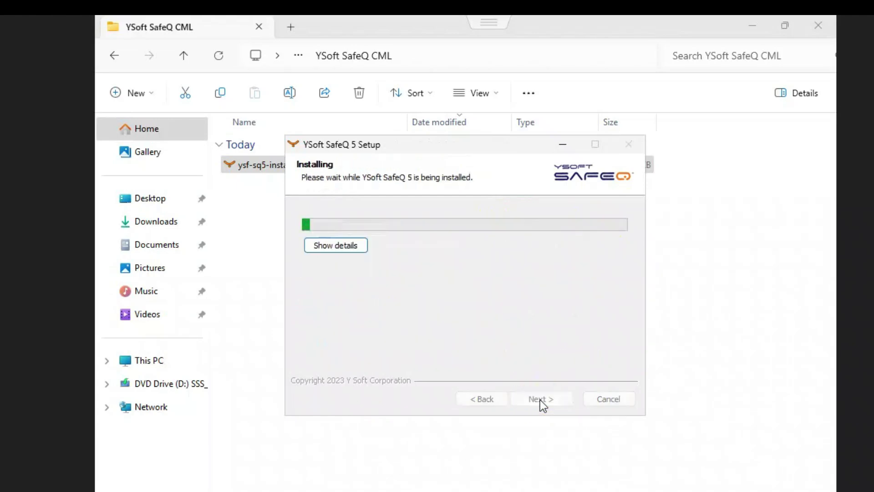
Show the installation details and let SafeQ 5 finish installing
left_click(348, 247)
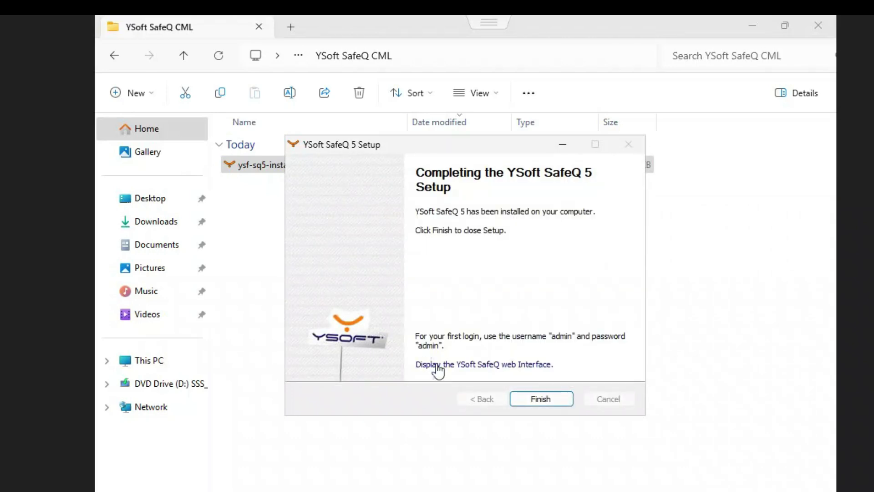
Finish the setup wizard and close the YSoft SafeQ CML and Downloads windows
left_click(548, 399)
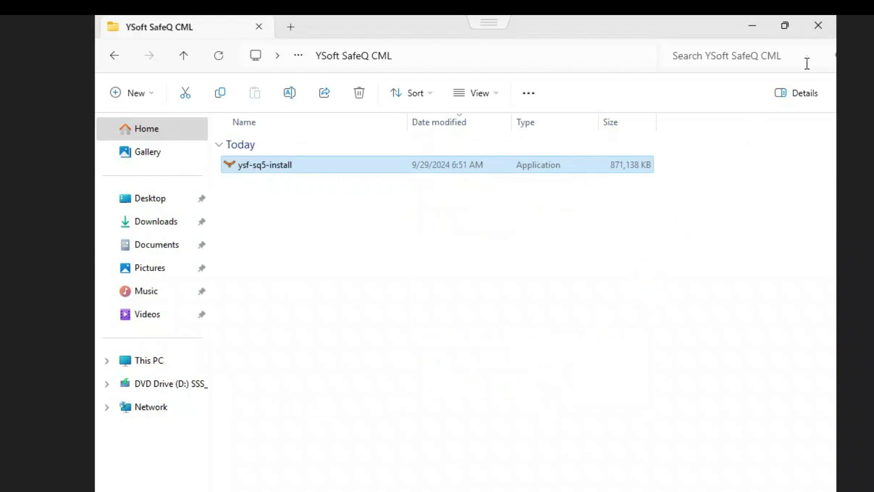
left_click(824, 28)
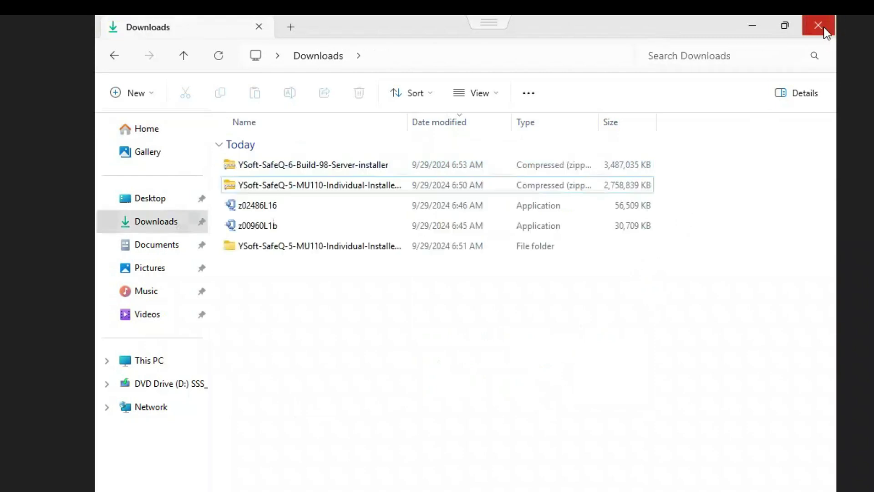
left_click(814, 26)
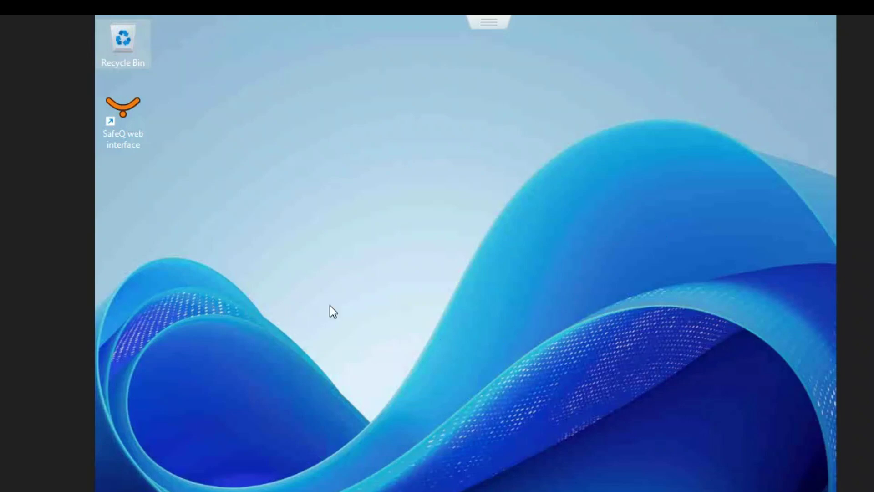
Open the SafeQ web interface shortcut and log in as the admin user with its password
double_click(132, 120)
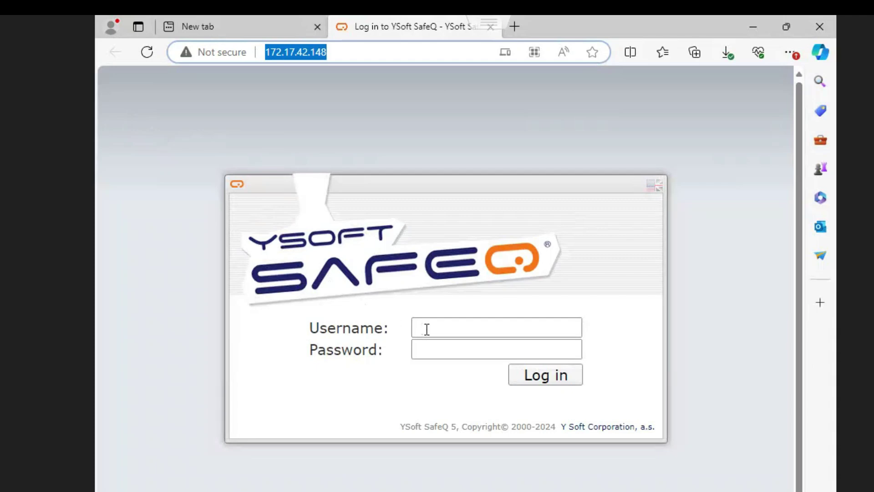
left_click(426, 328)
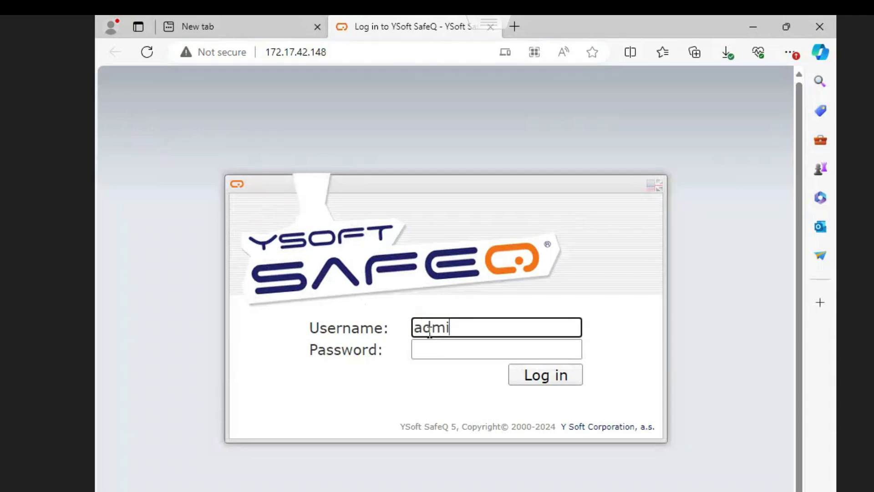
key("Tab")
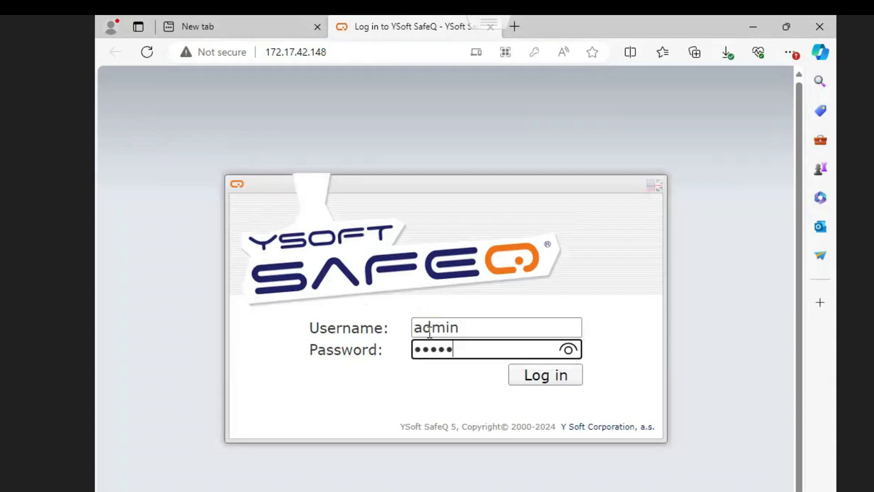
key("Return")
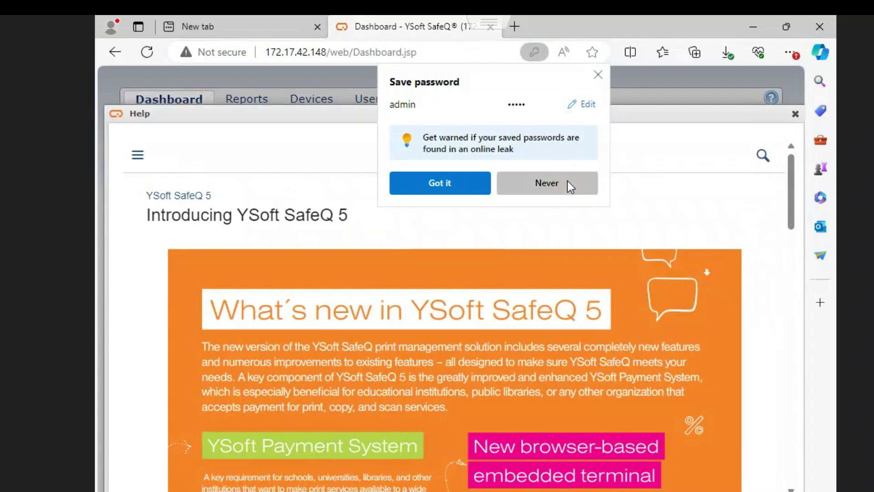
Decline saving the password, close the Help panel and scroll through the dashboard
left_click(567, 181)
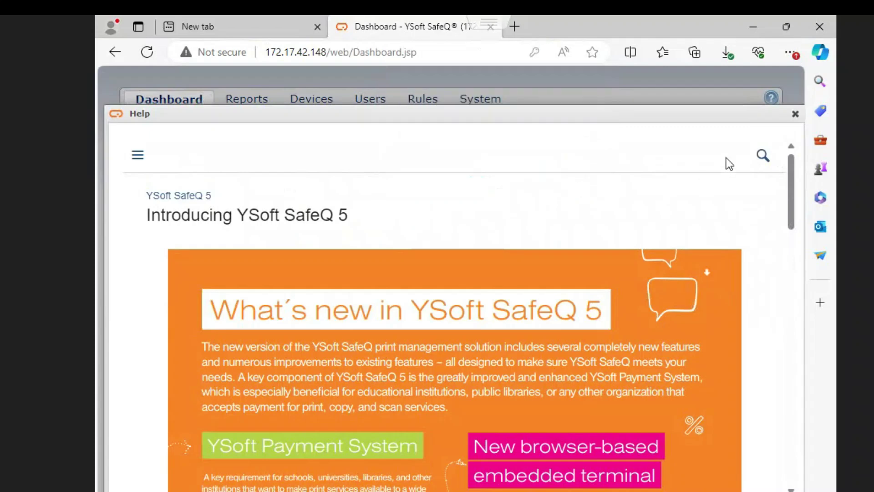
left_click(794, 115)
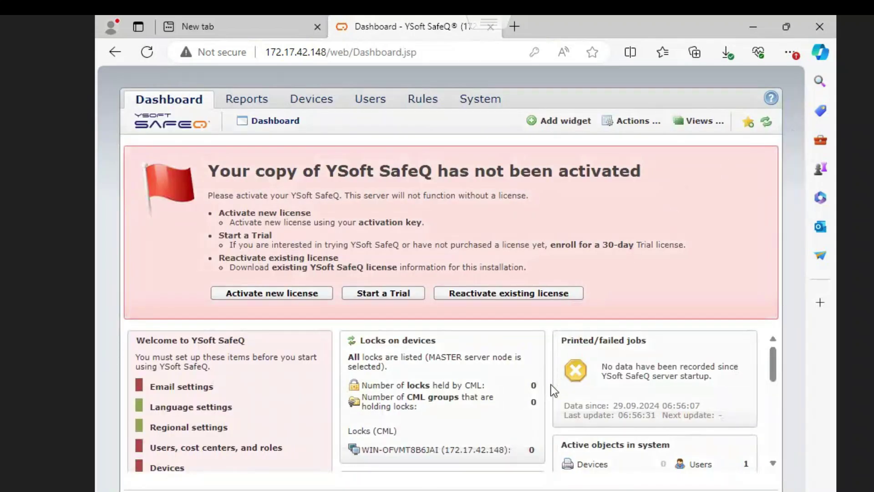
scroll(433, 416, "down", 5)
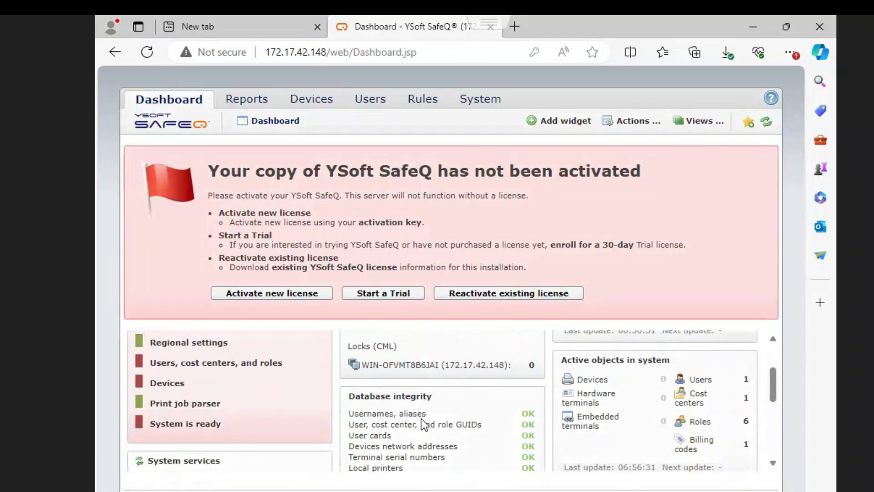
scroll(422, 419, "down", 2)
scroll(421, 419, "up", 4)
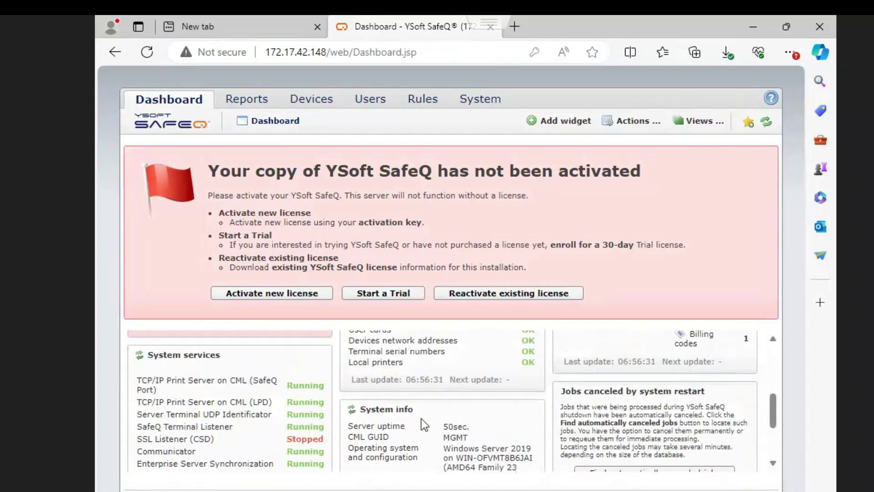
scroll(423, 418, "up", 3)
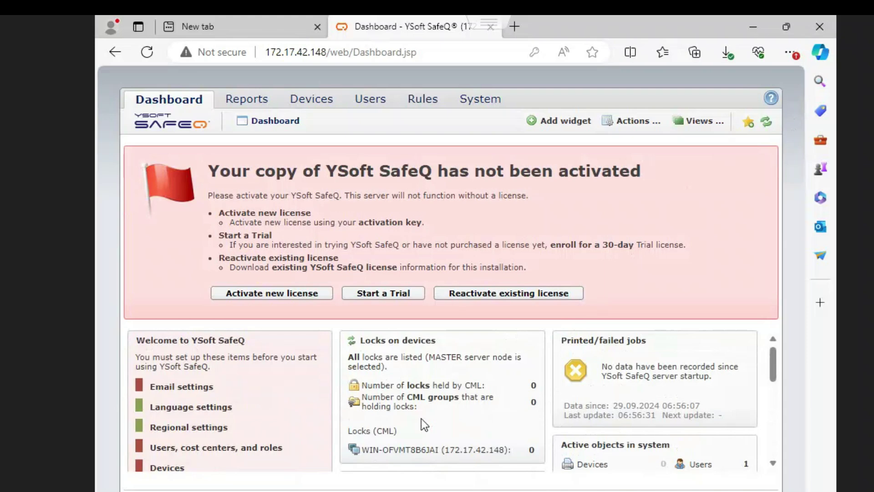
Review the dashboard widgets again, close the browser and bring up Windows search
scroll(421, 419, "down", 6)
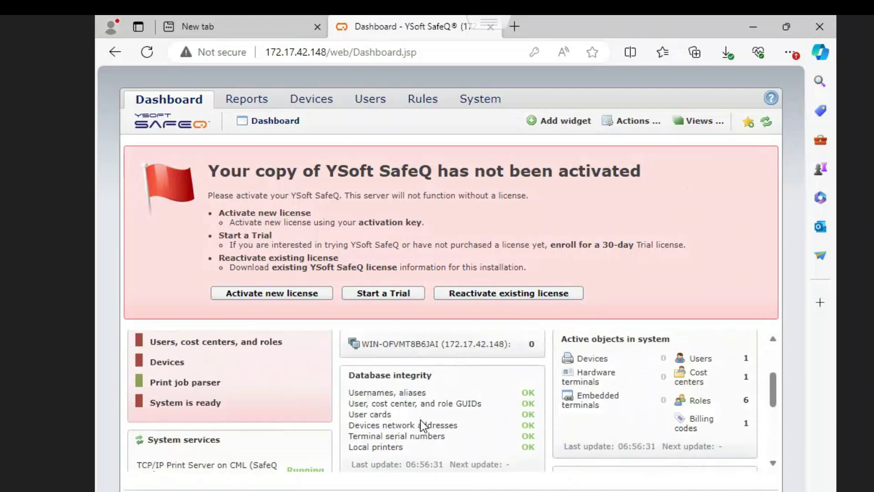
scroll(420, 422, "down", 2)
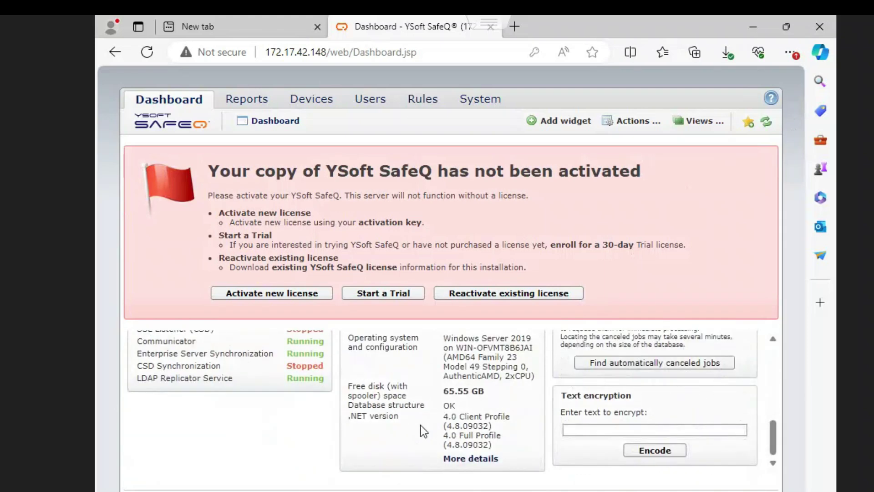
scroll(420, 425, "up", 6)
scroll(420, 425, "up", 2)
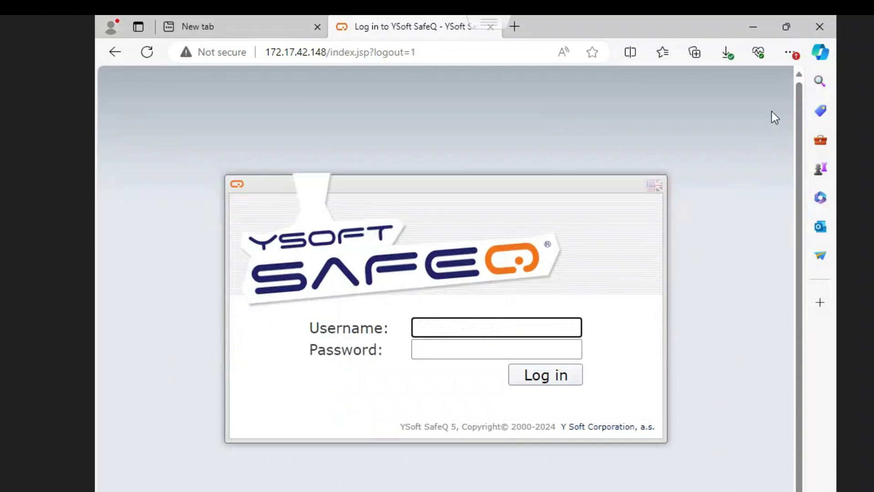
left_click(820, 30)
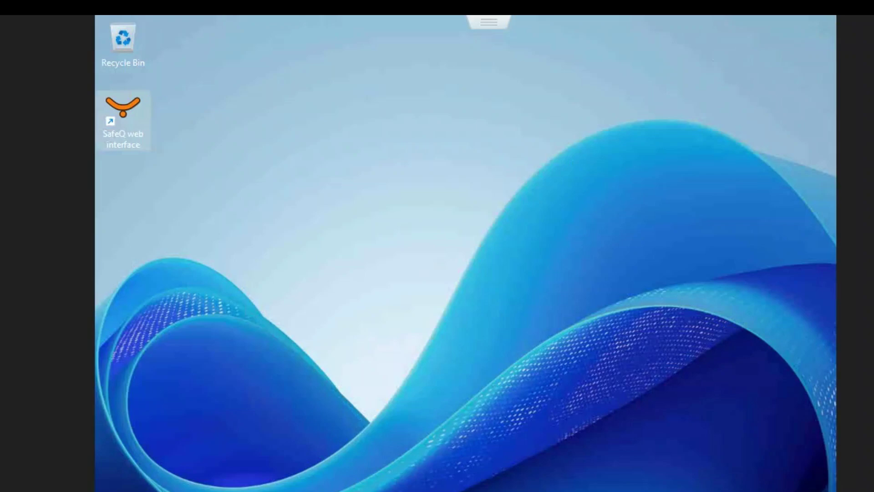
key("super+s")
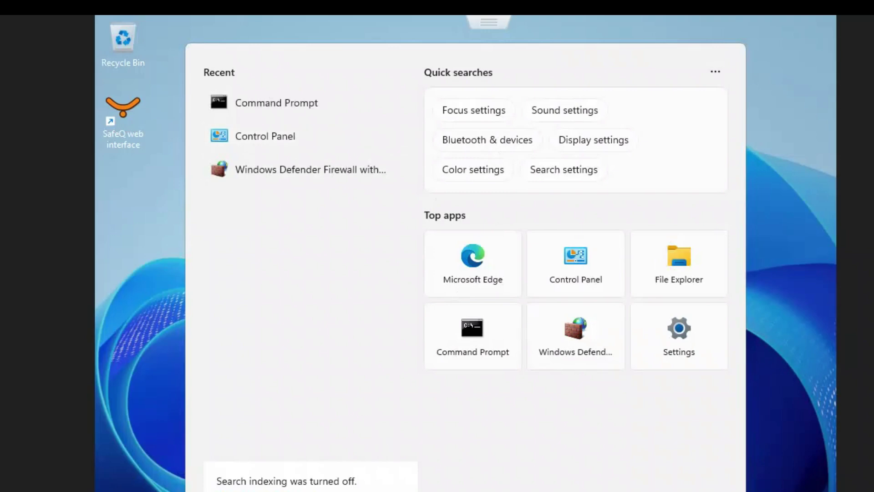
Search for 'pgadmin' and launch pgAdmin III from the best match
type("gadmin")
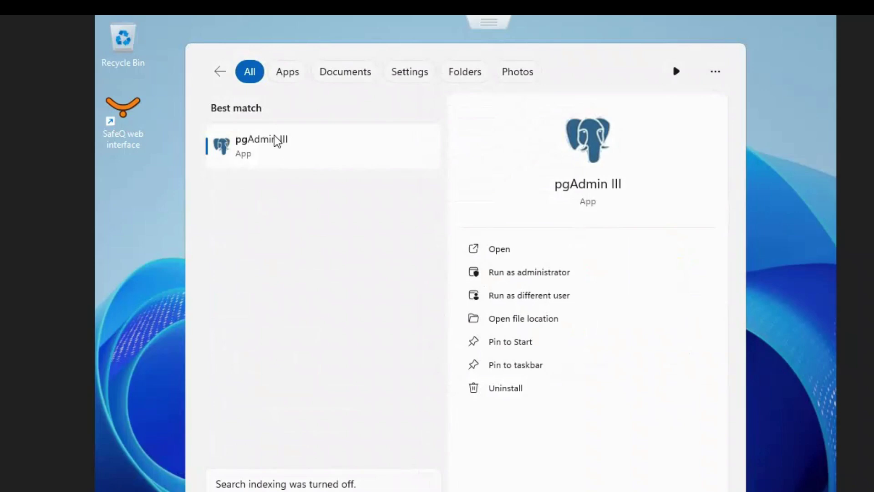
left_click(275, 150)
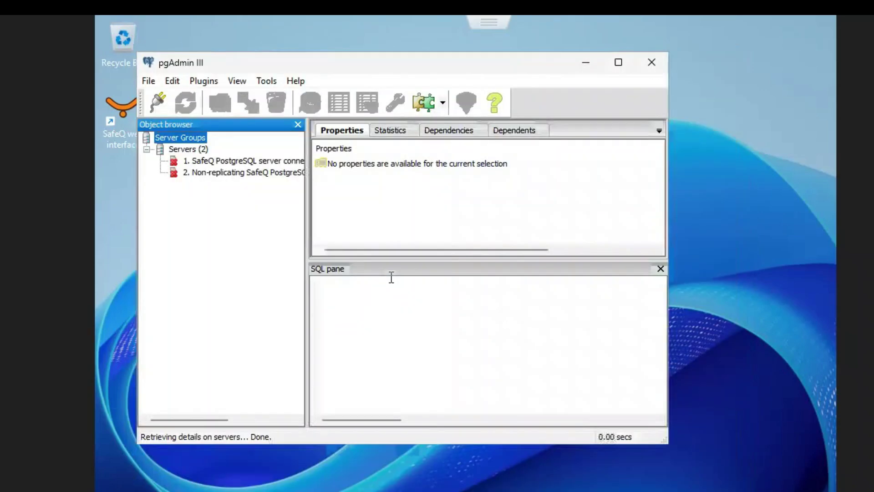
Maximize pgAdmin and connect to the first SafeQ PostgreSQL server with the postgres password
left_click(619, 67)
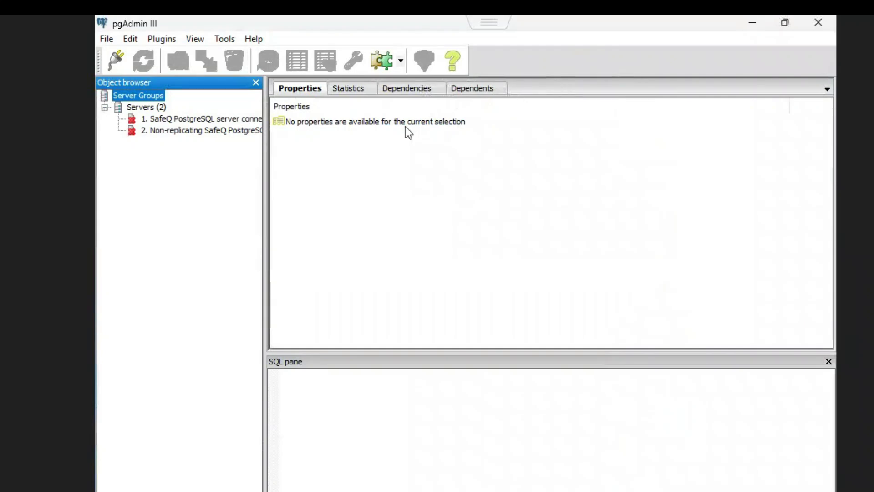
double_click(204, 119)
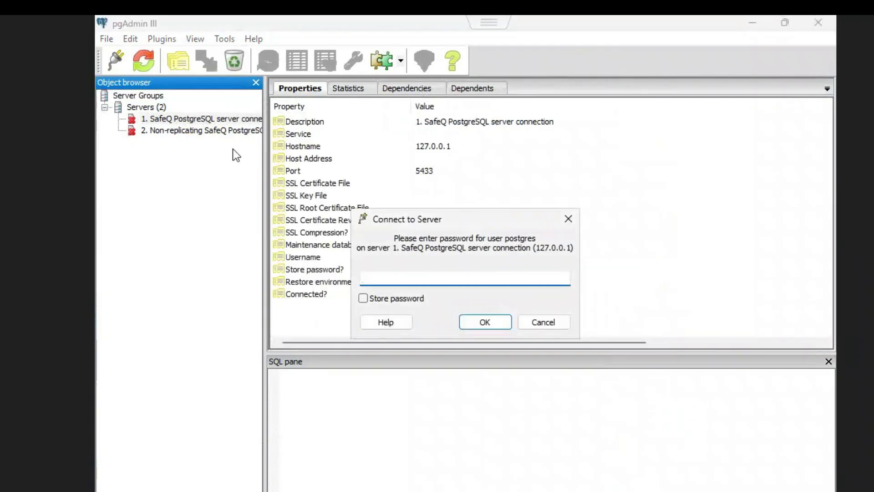
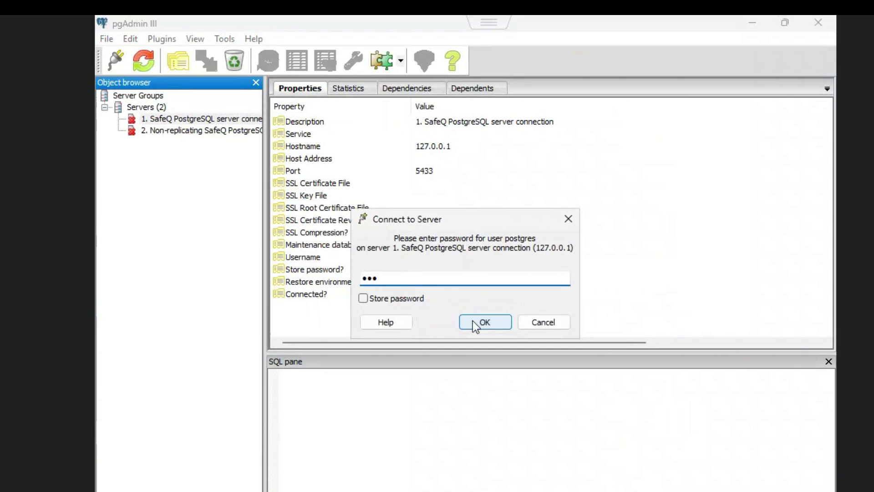
left_click(472, 320)
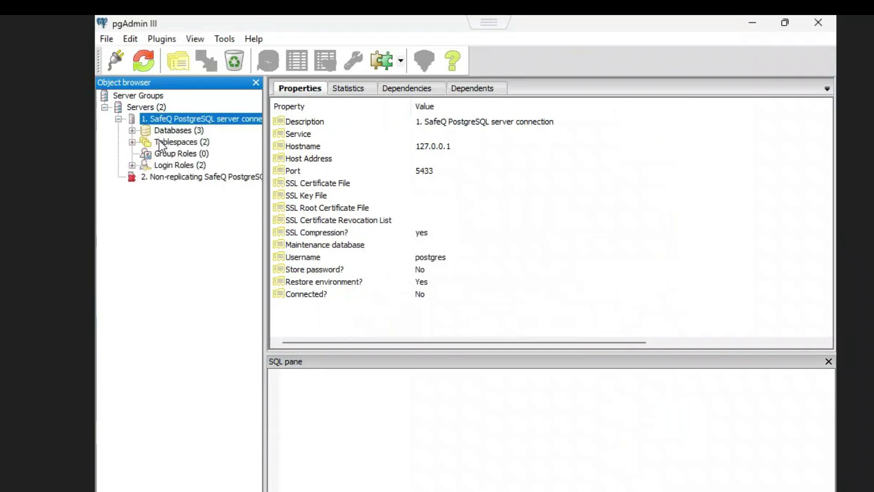
Expand Databases and start a Backup of the SQDB5 database
left_click(132, 130)
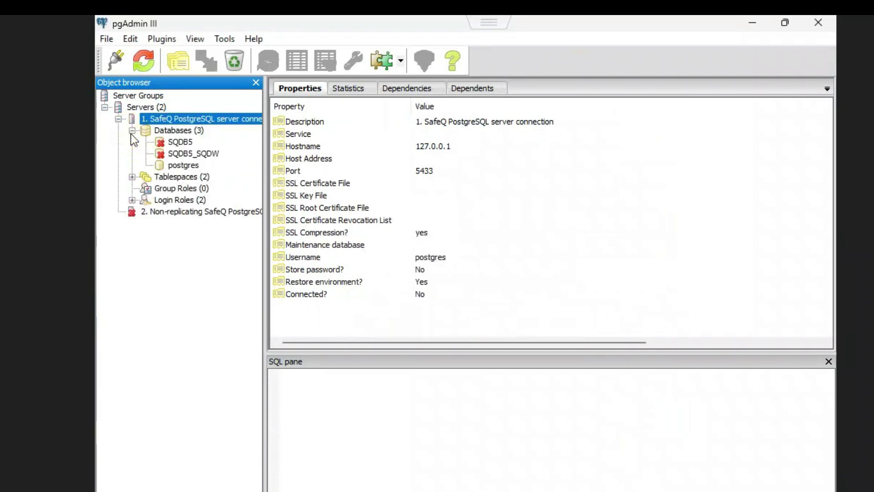
left_click(175, 141)
right_click(174, 140)
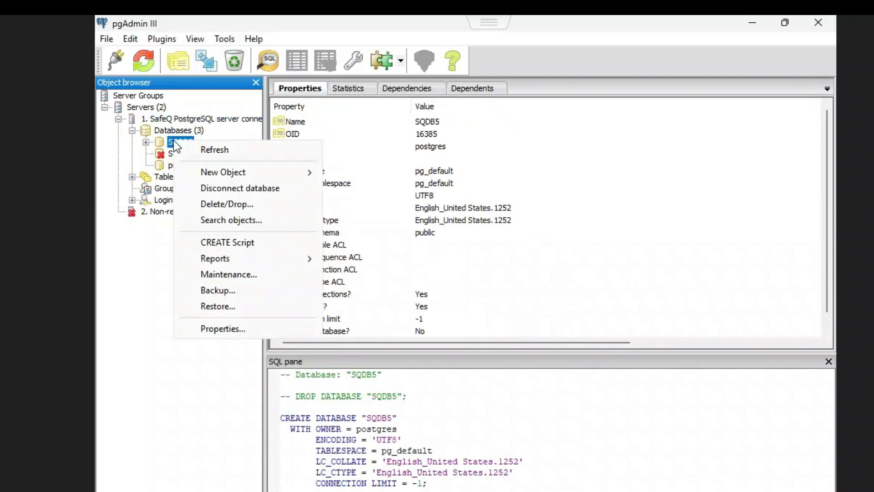
left_click(208, 289)
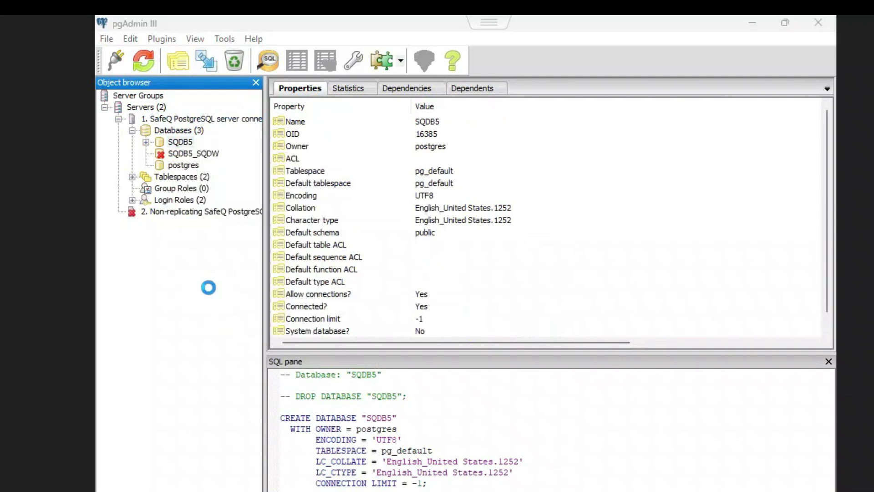
From the backup file browser, create a new folder SafeQ_Database_Backup on Local Disk (C:)
left_click(580, 160)
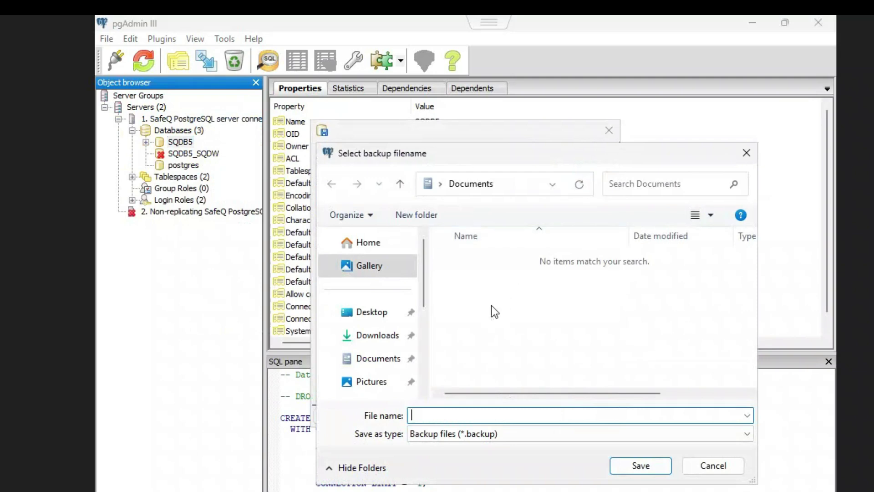
scroll(375, 357, "down", 3)
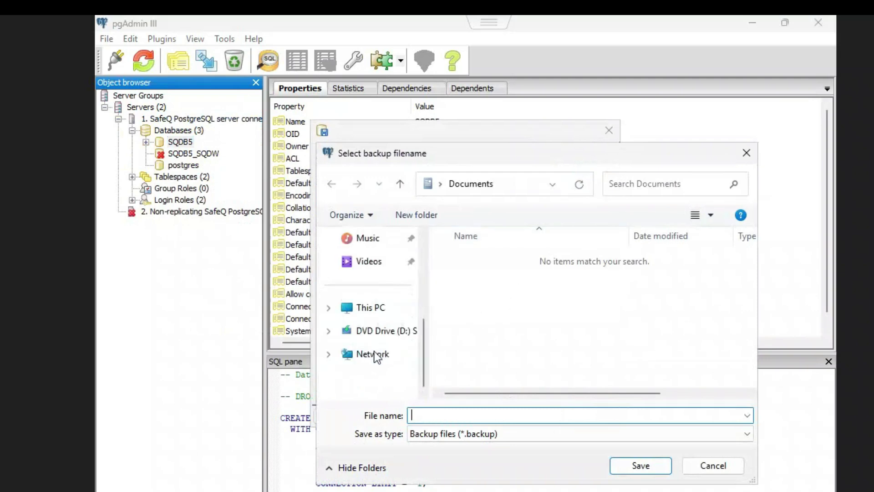
left_click(370, 304)
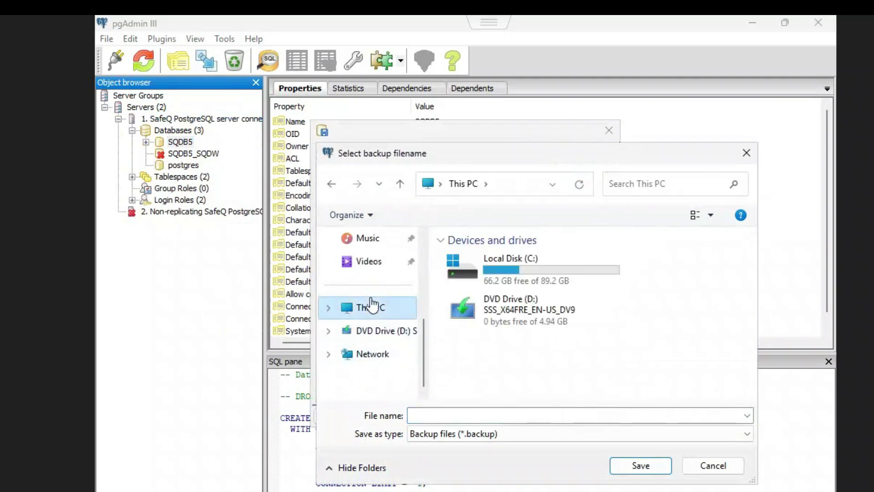
double_click(499, 264)
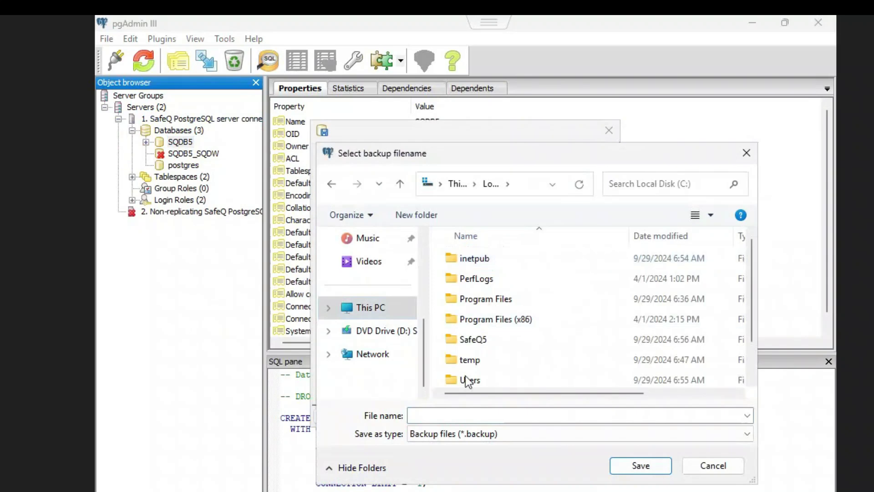
left_click(395, 217)
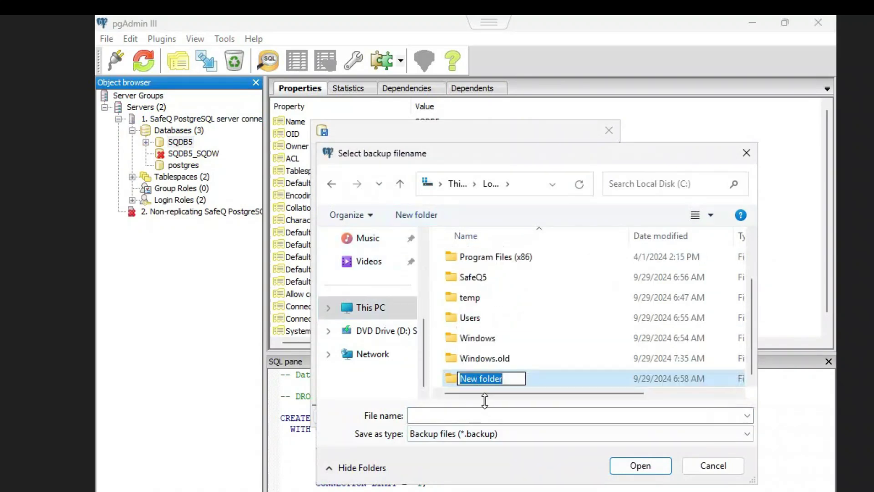
type("Sa")
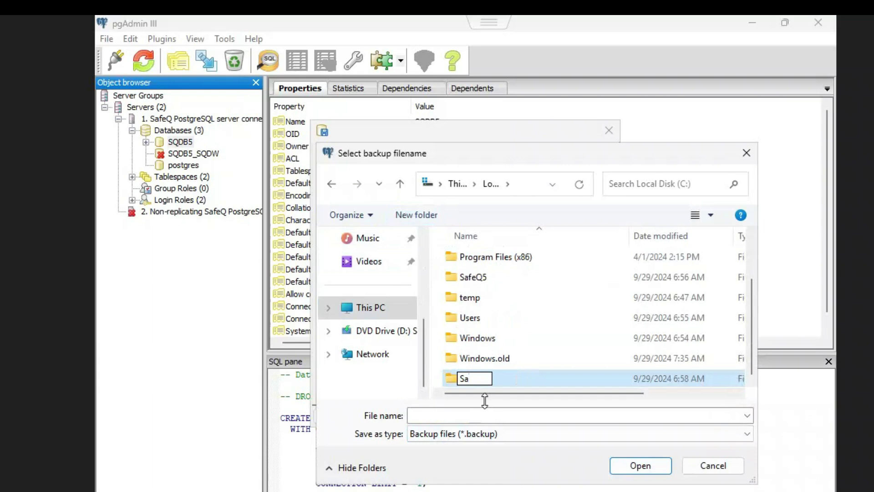
type("feQ_Data")
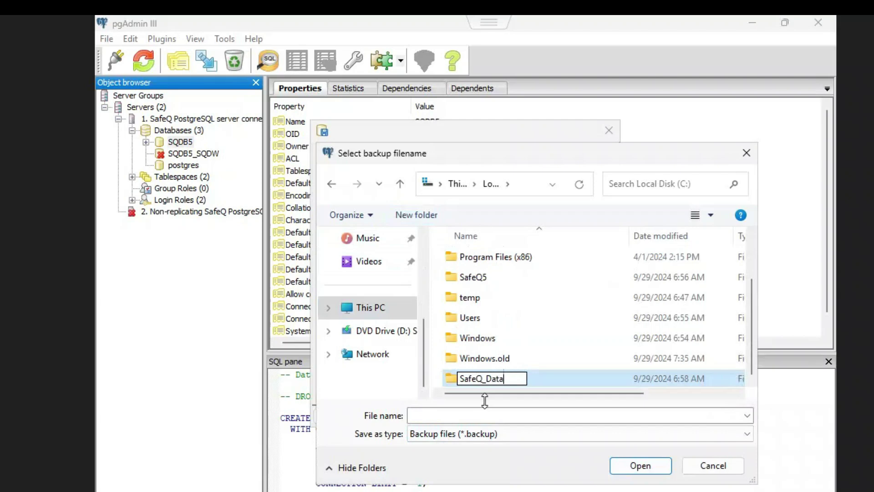
type("base_")
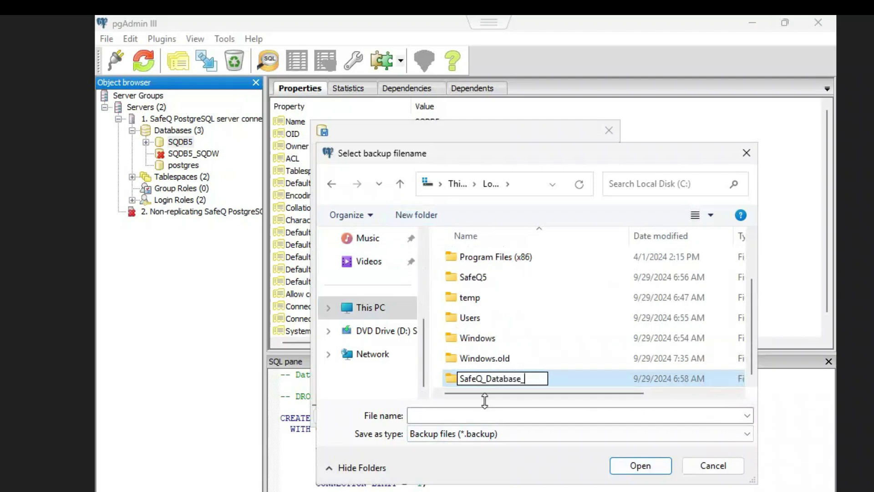
type("Backup")
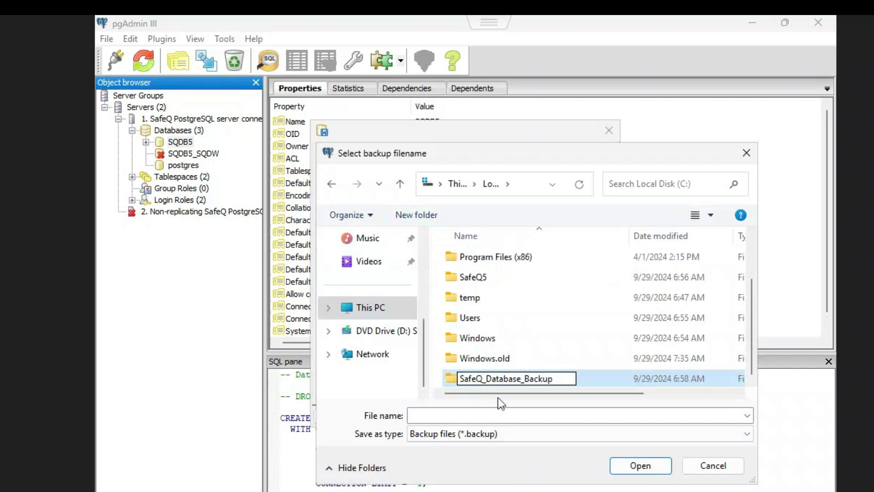
key("Return")
Save the backup file as SQDB5 inside the SafeQ_Database_Backup folder
double_click(595, 380)
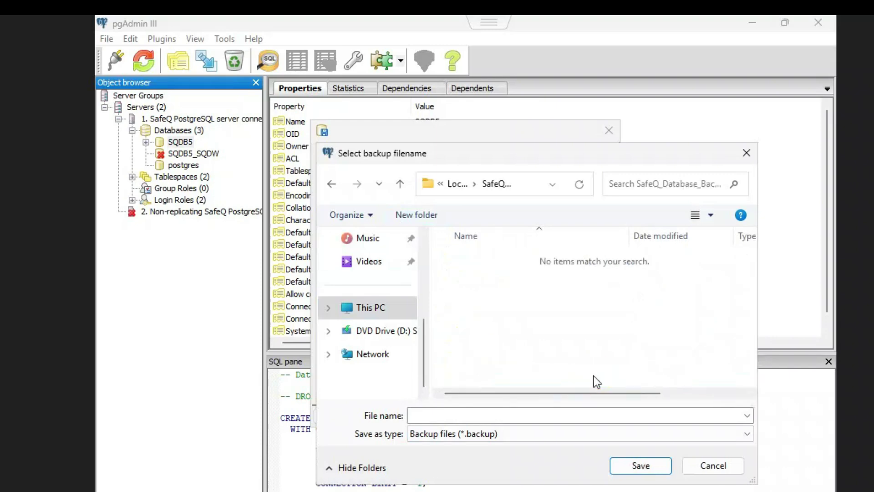
left_click(484, 416)
type("SQDB")
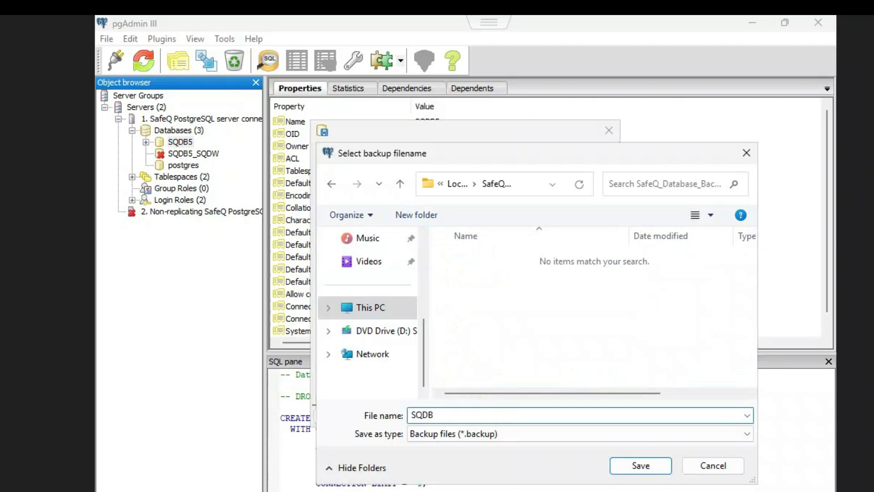
type("5")
left_click(629, 464)
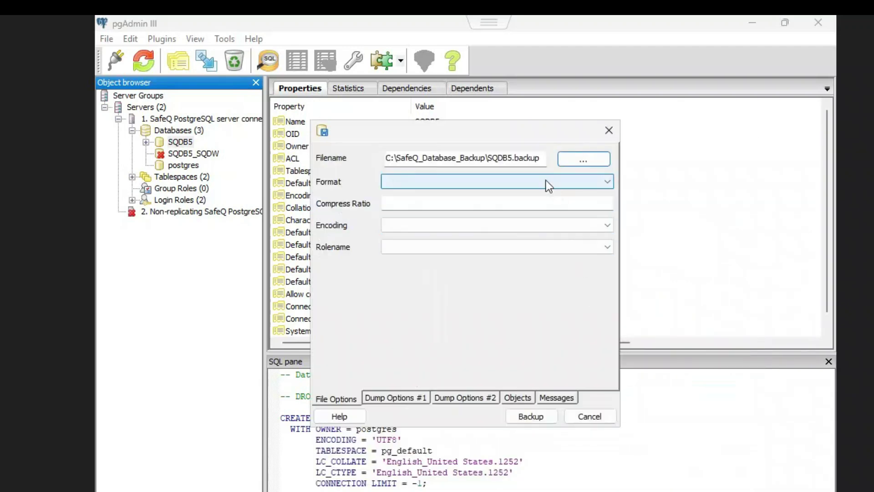
Back up SQDB5 in Custom format with UTF8 encoding and close the finished backup window
left_click(532, 177)
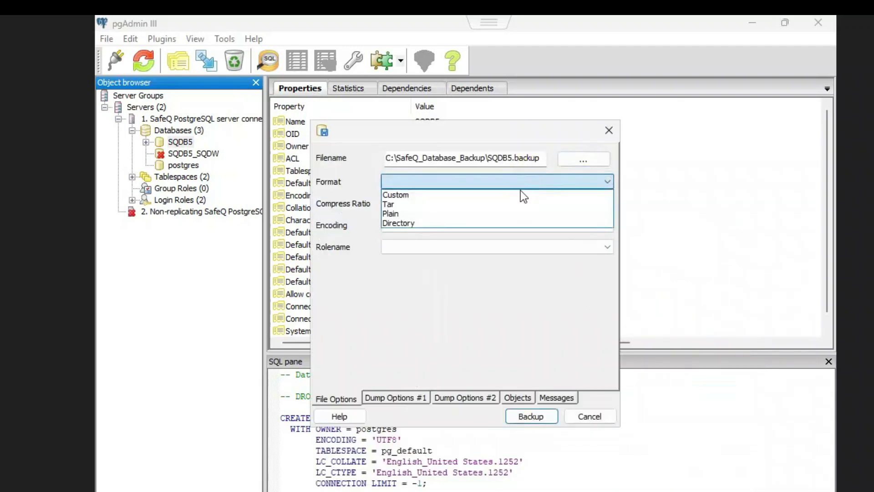
left_click(437, 192)
left_click(432, 223)
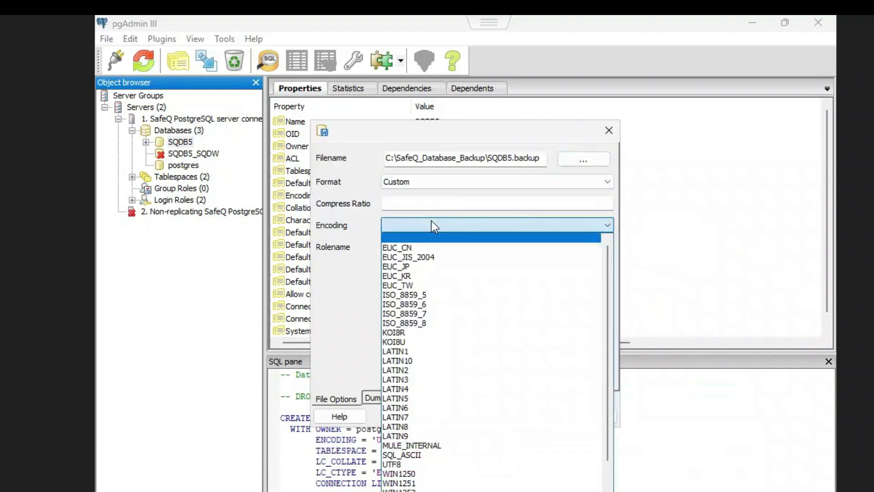
key("u")
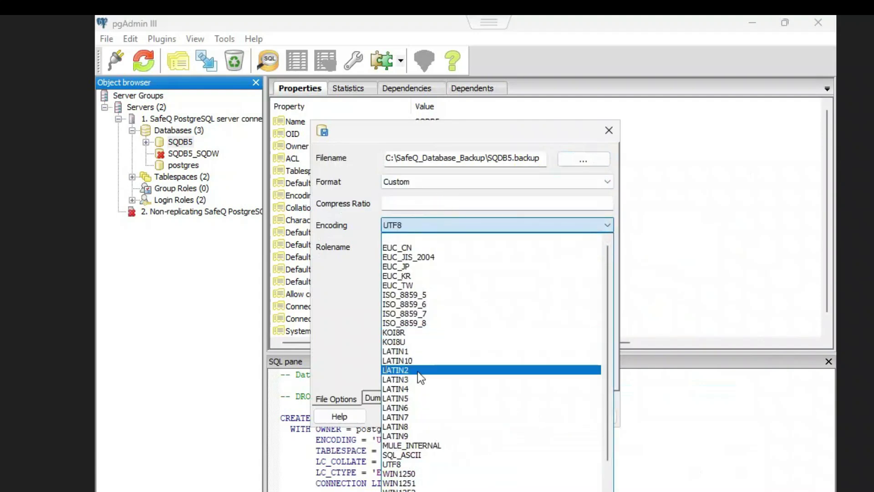
left_click(411, 463)
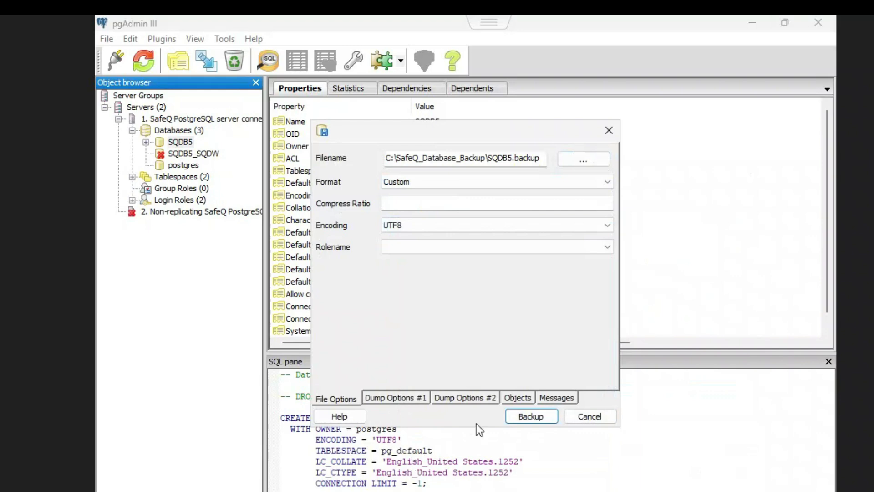
left_click(531, 416)
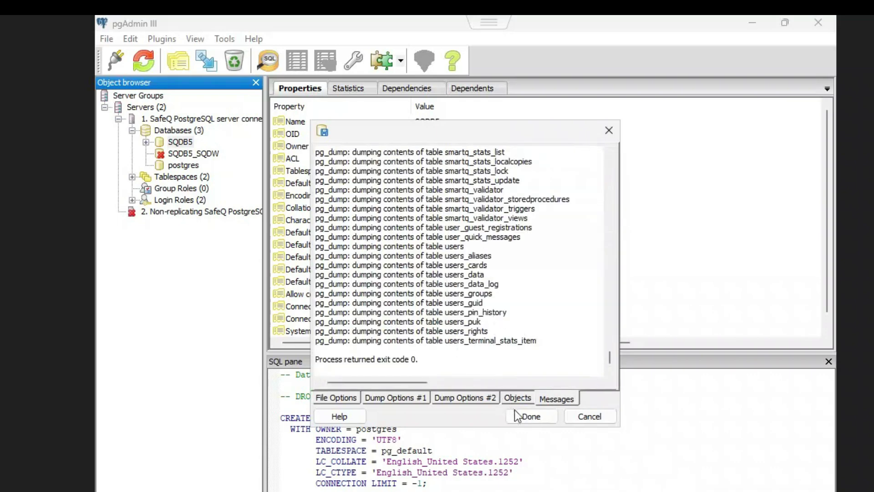
left_click(527, 417)
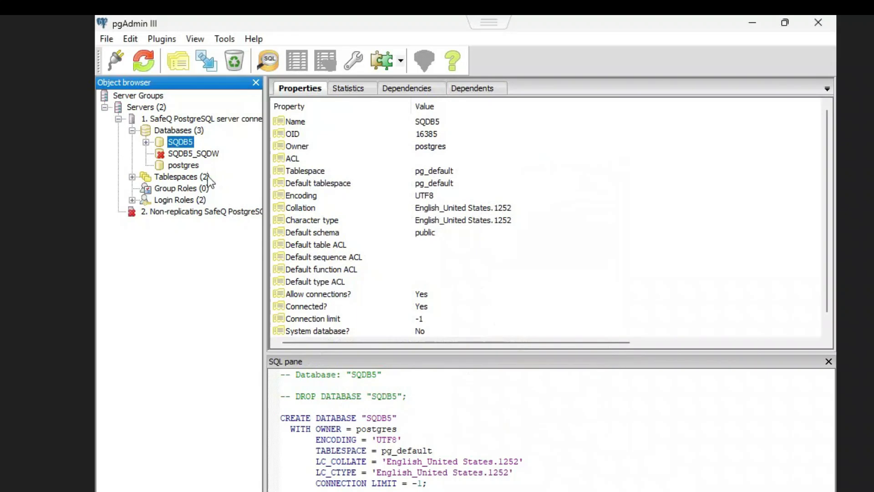
Start a backup of SQDB5_SQDW with the file name SQDB5_SQDW in SafeQ_Database_Backup
left_click(190, 154)
right_click(186, 153)
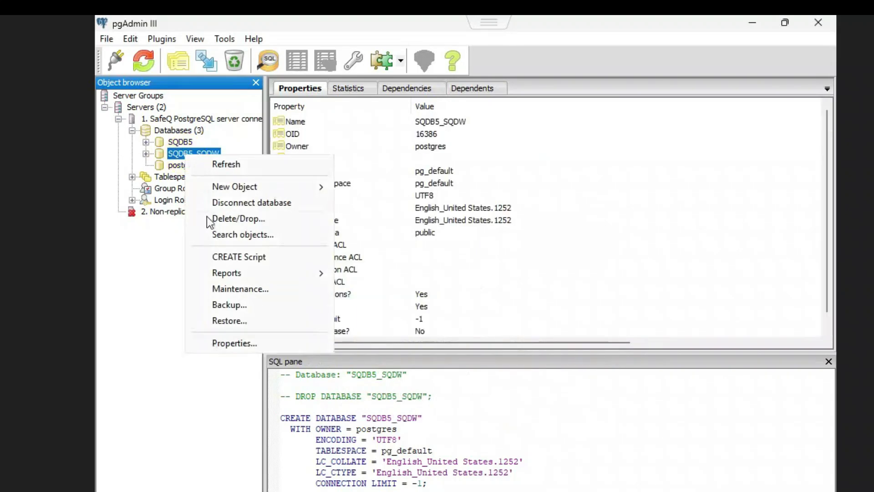
left_click(233, 304)
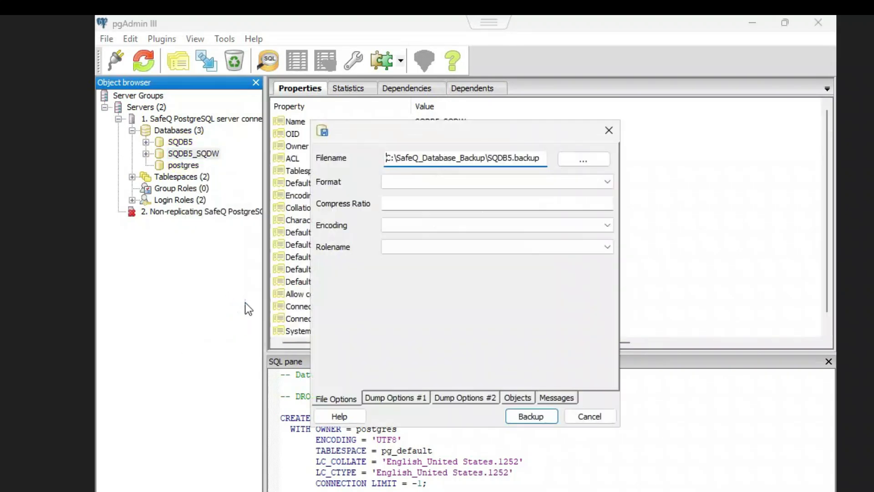
left_click(572, 160)
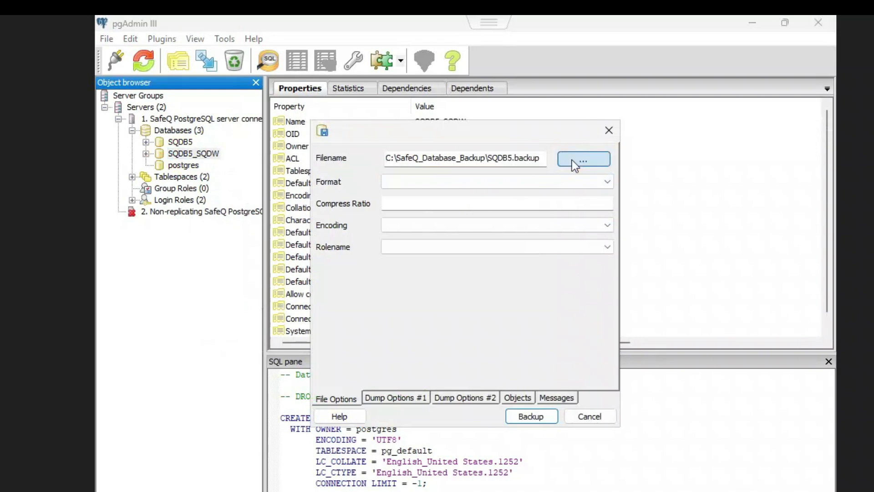
left_click(446, 417)
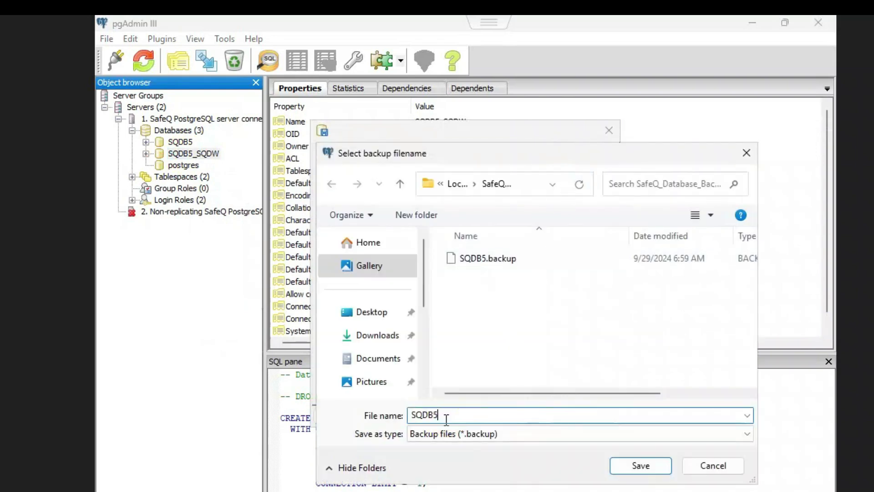
type("_SQDW")
left_click(628, 464)
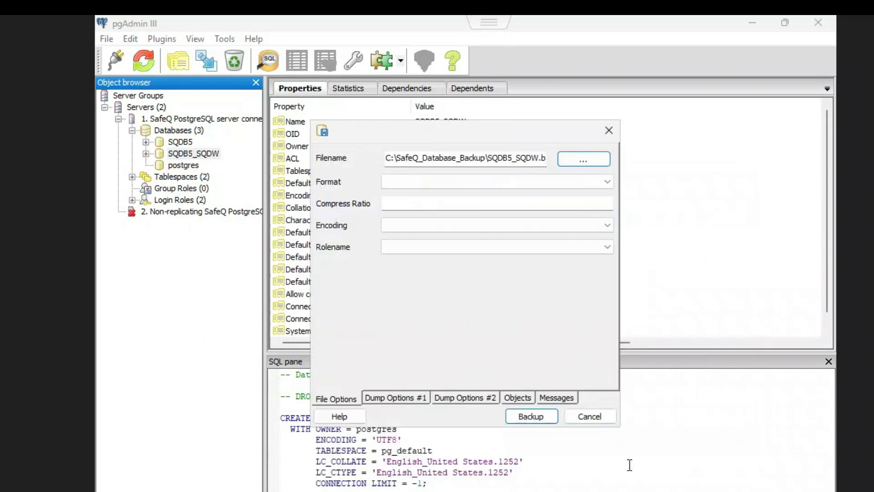
Run the SQDB5_SQDW backup in Custom format with UTF8 encoding and close it when done
left_click(528, 180)
left_click(399, 196)
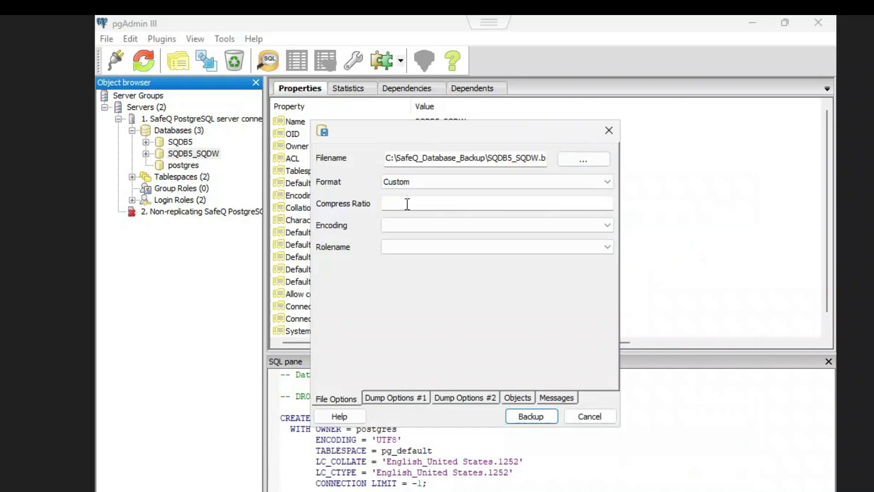
left_click(414, 225)
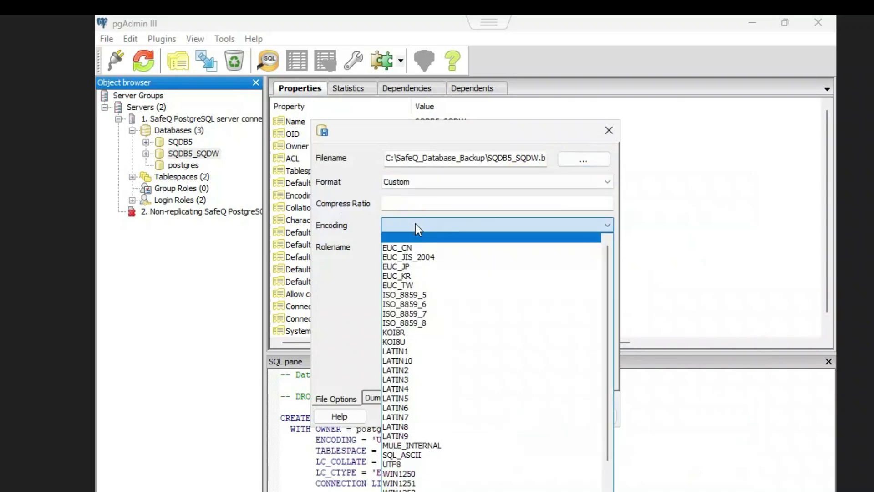
key("u")
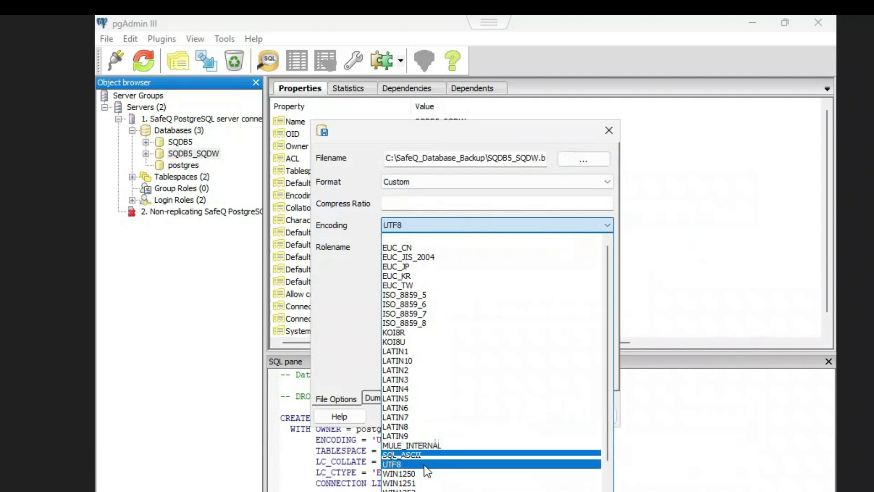
left_click(423, 465)
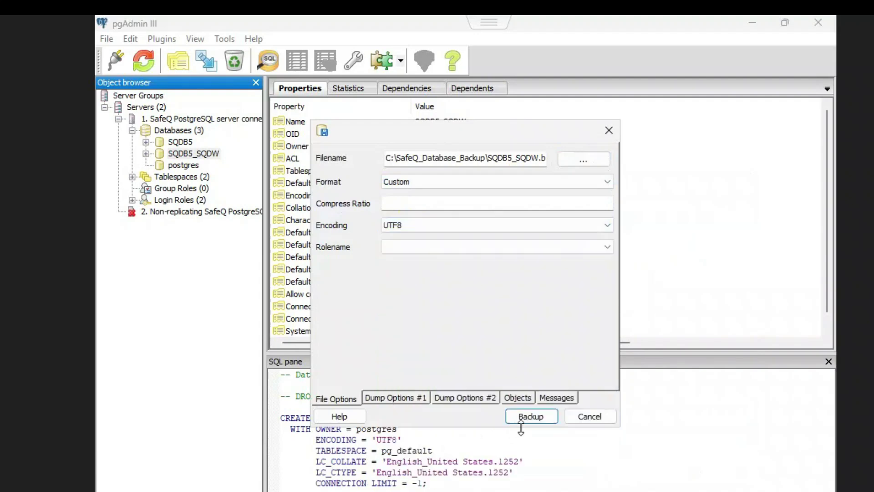
left_click(541, 419)
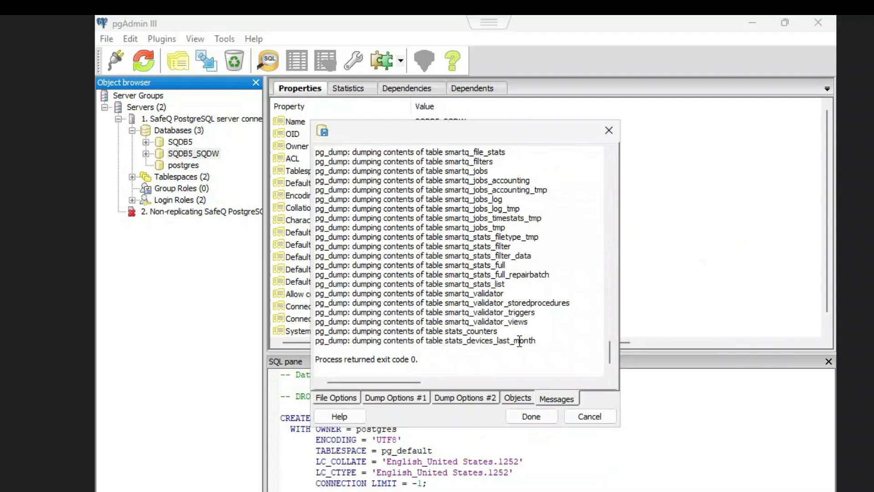
left_click(531, 416)
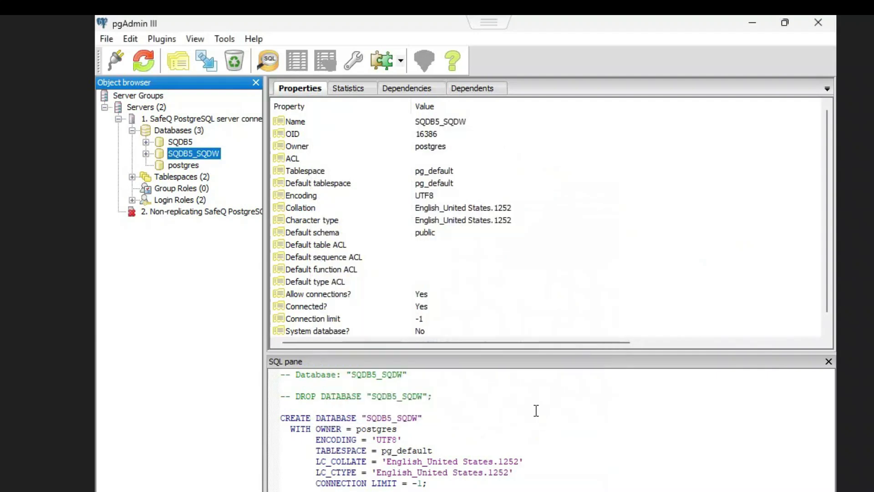
Close pgAdmin III and extract the SafeQ 6 server installer zip in Downloads to its default folder
left_click(822, 27)
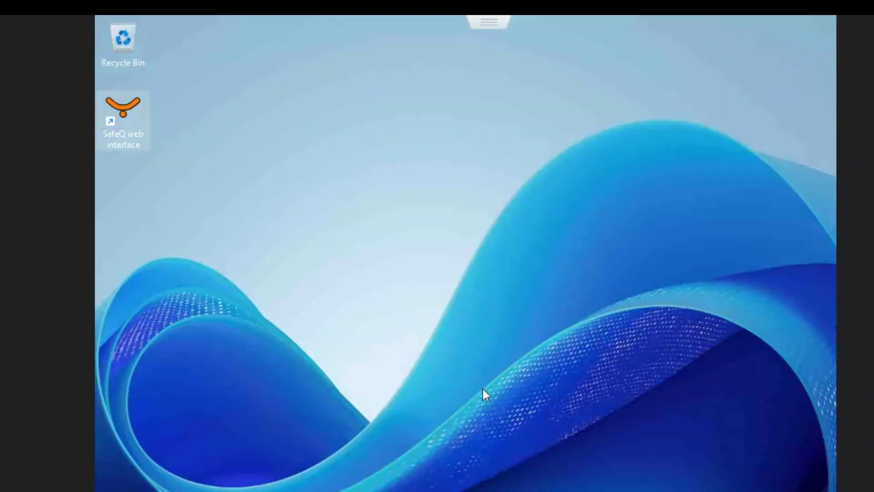
mouse_move(537, 476)
left_click(549, 439)
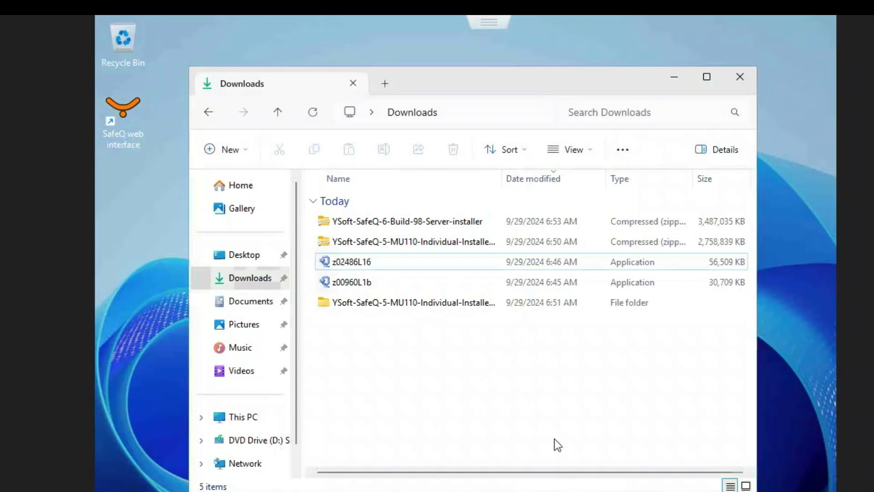
left_click(401, 222)
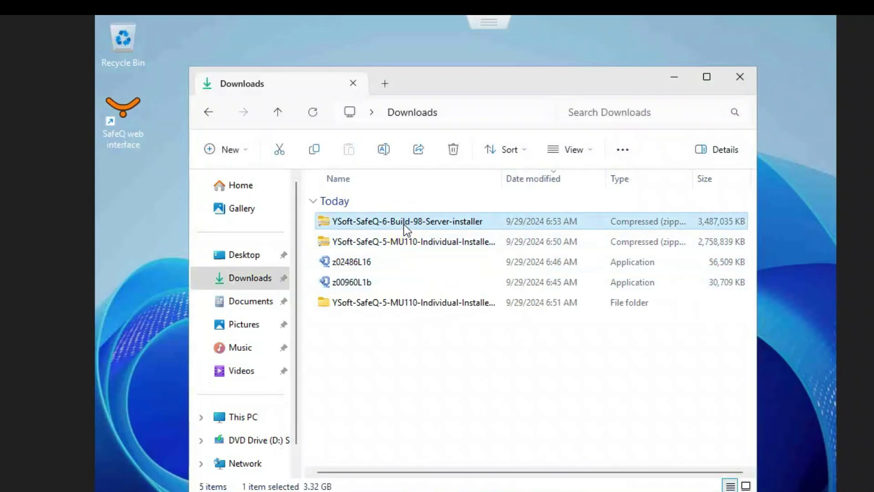
left_click(706, 76)
right_click(378, 163)
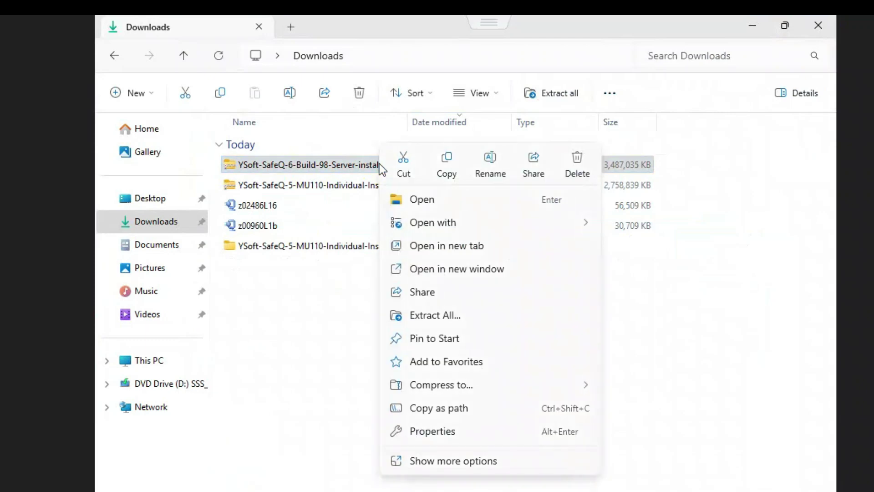
left_click(461, 316)
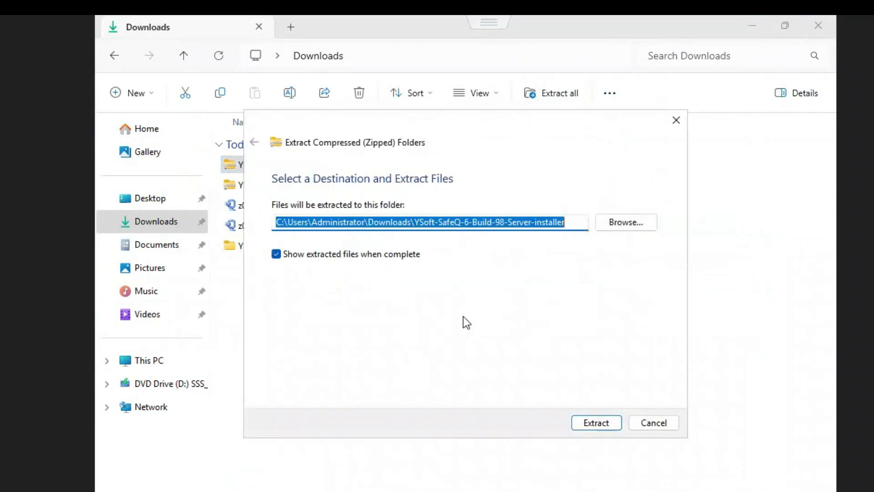
left_click(599, 422)
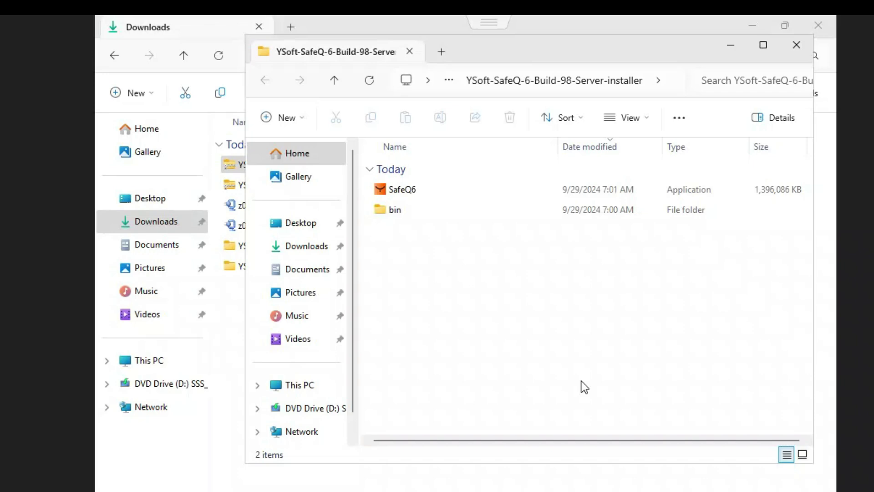
Maximize the extracted YSoft-SafeQ-6-Build-98-Server-installer folder, then type 'ser' into the Run box
left_click(765, 46)
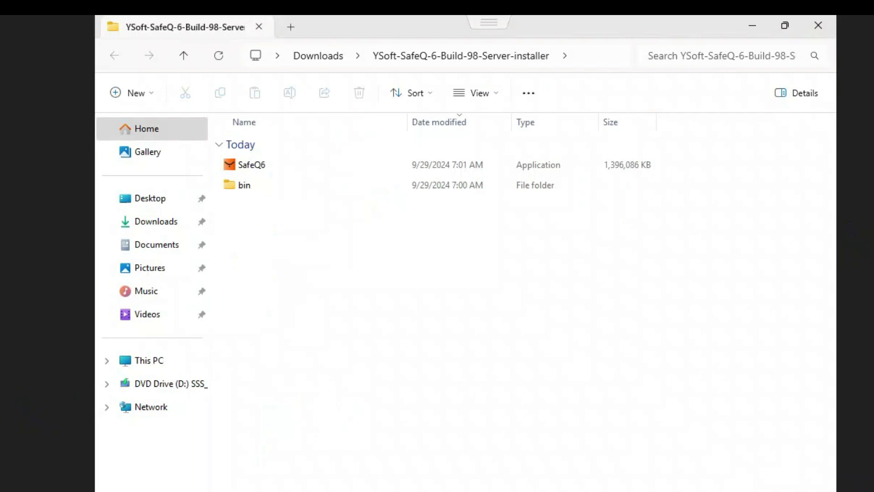
key("super+r")
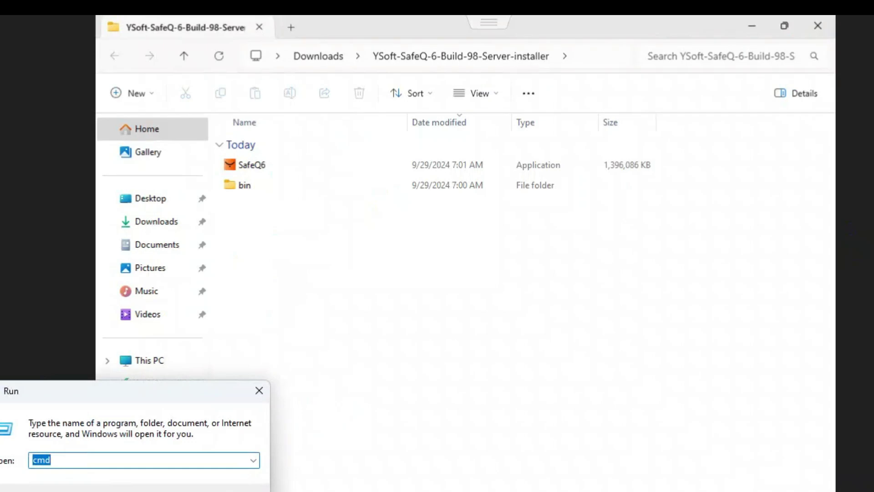
type("ser")
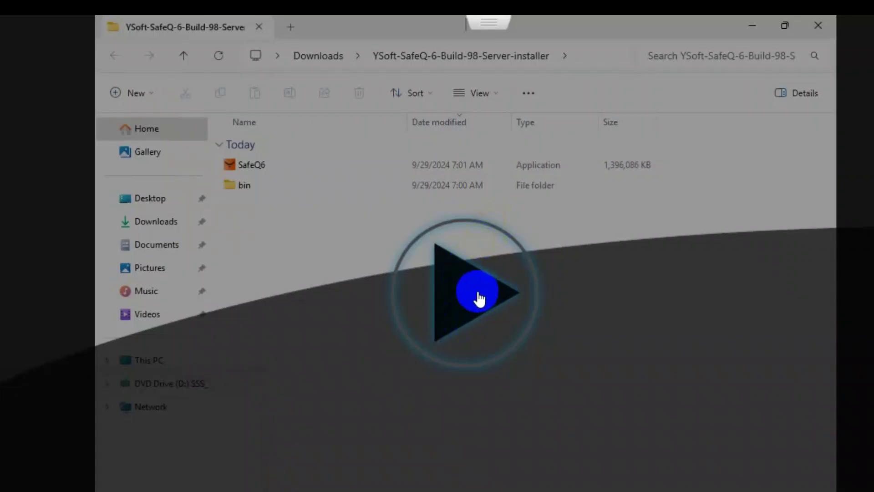
left_click(482, 305)
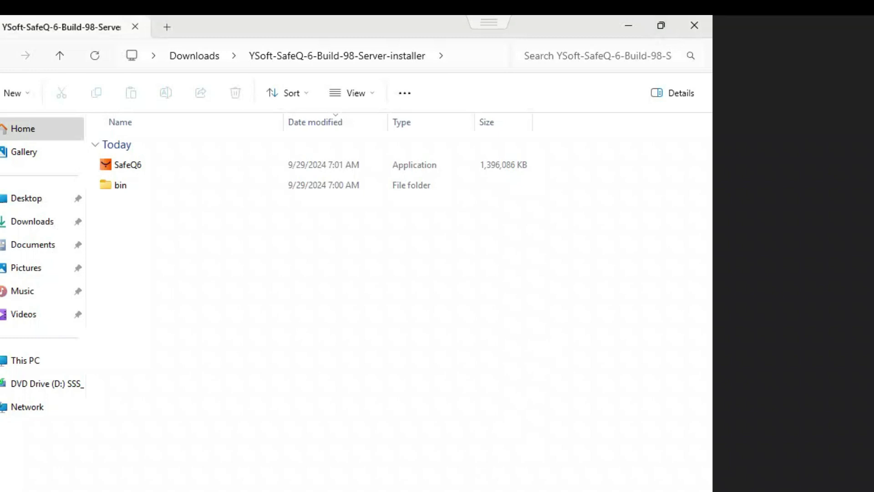
Open the Services console maximized and sort the services by name in descending order
key("super+s")
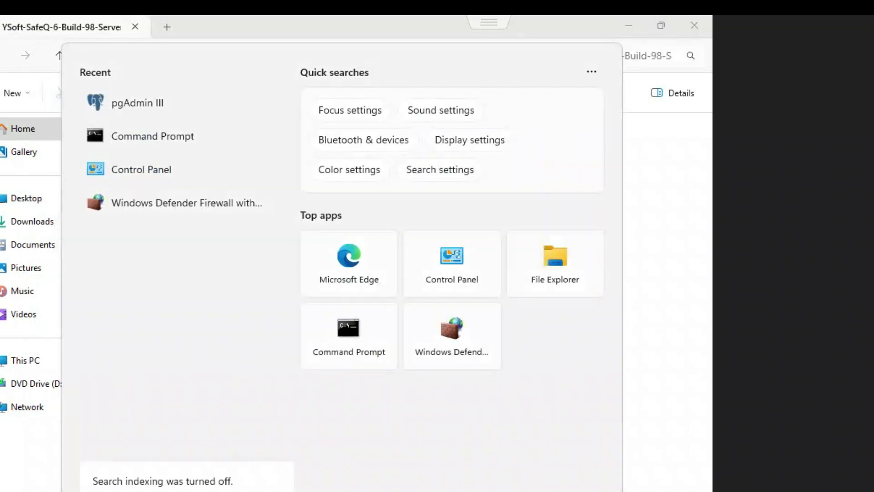
type("services")
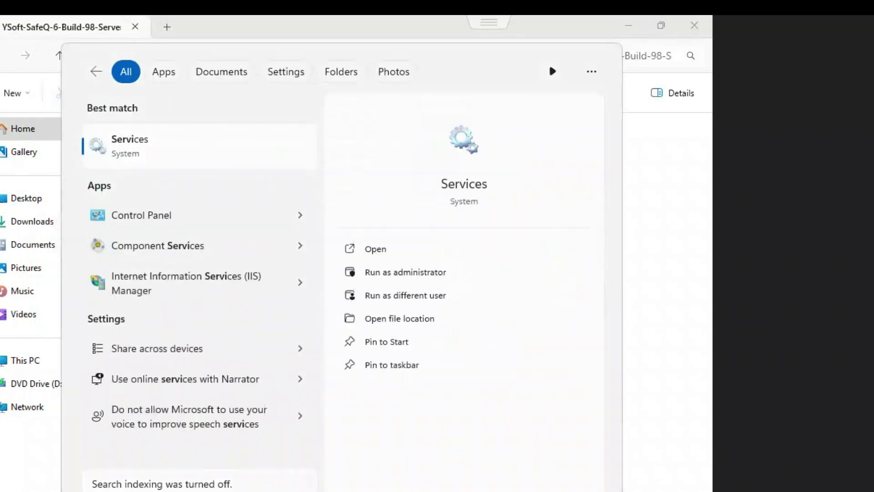
key("Return")
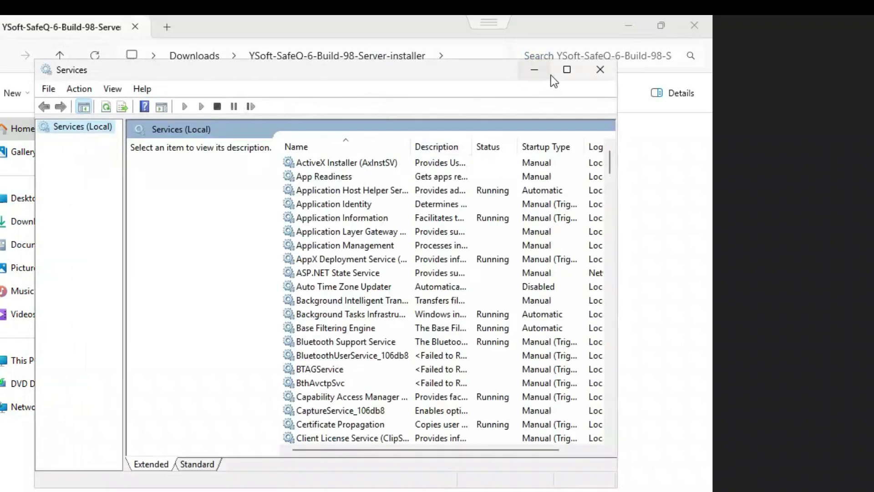
left_click(567, 71)
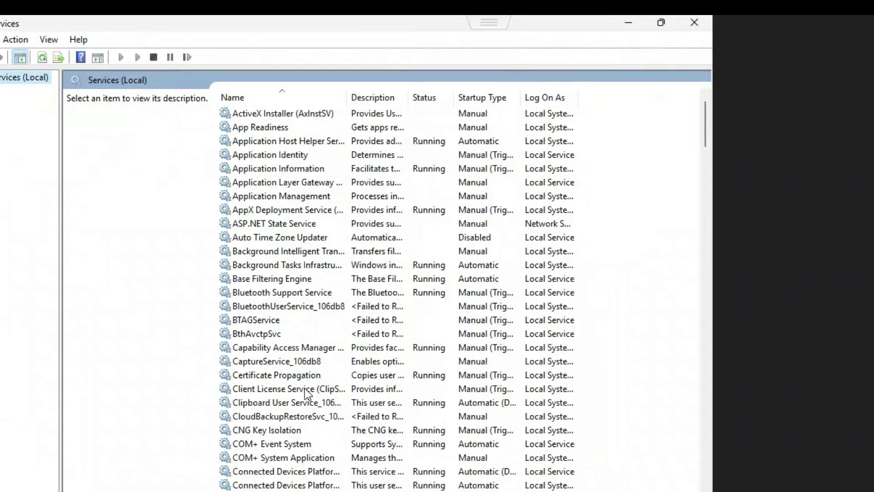
scroll(299, 392, "down", 20)
scroll(300, 393, "down", 20)
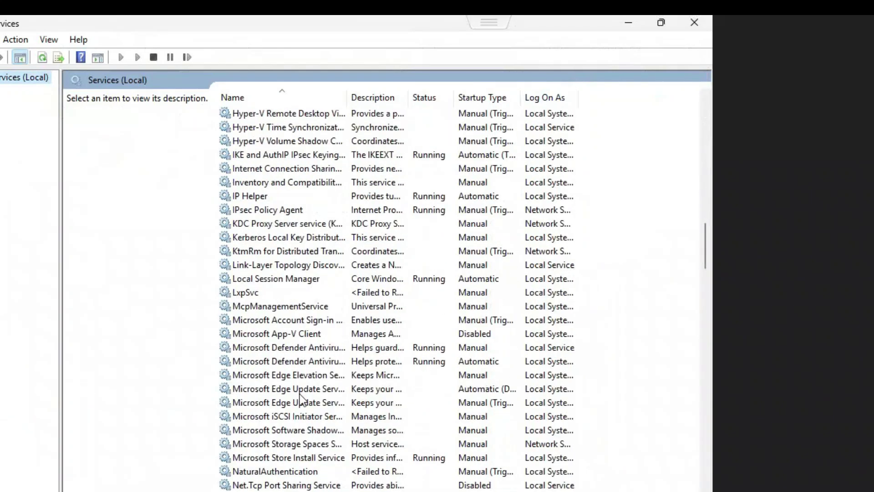
scroll(301, 401, "down", 20)
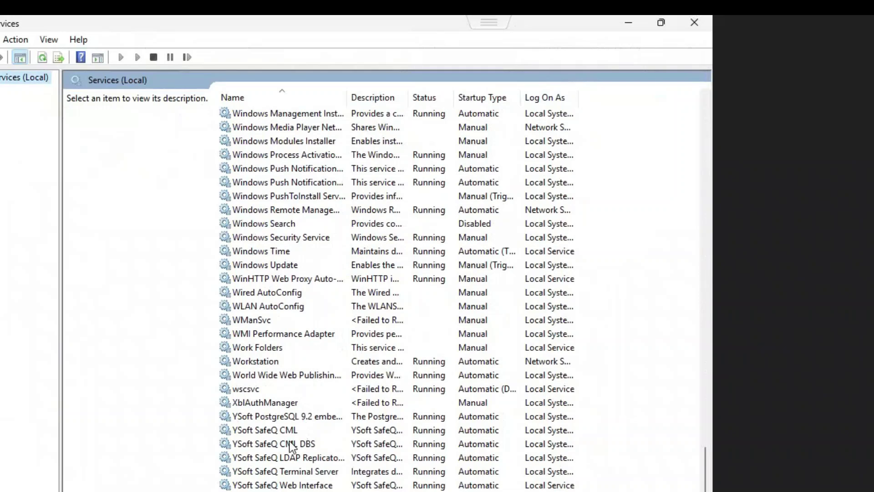
left_click(281, 432)
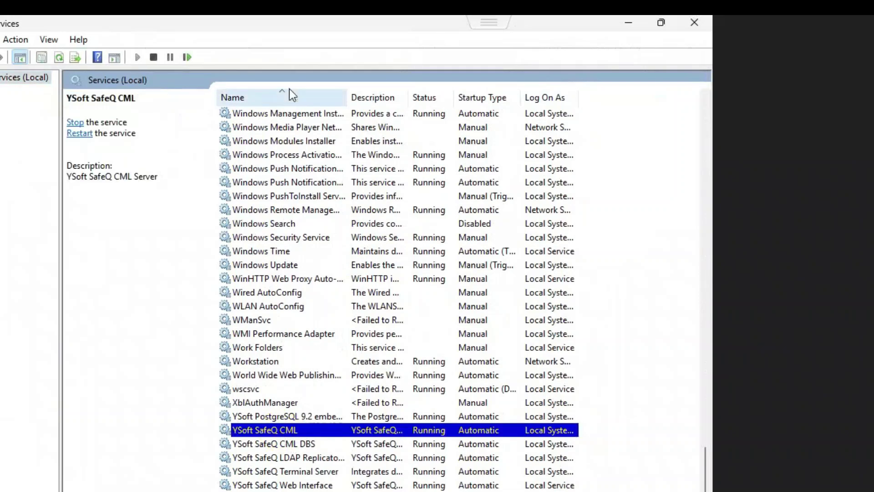
left_click(283, 93)
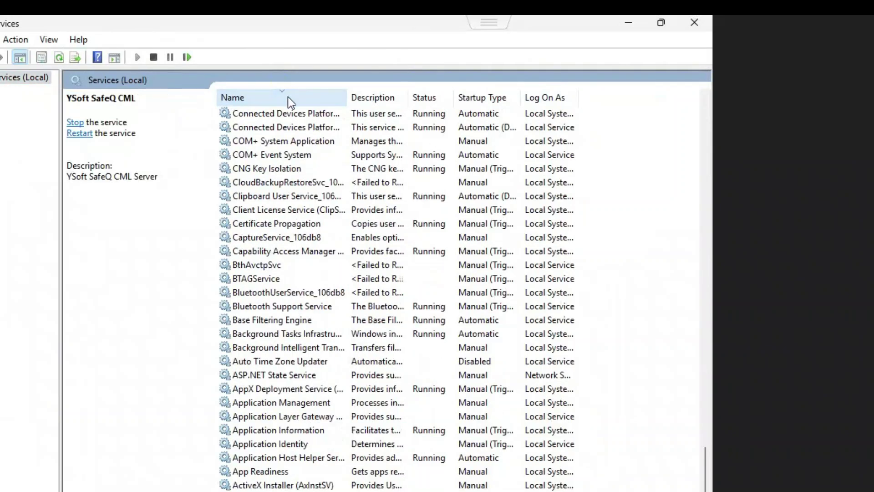
left_click_drag(707, 482, 611, 83)
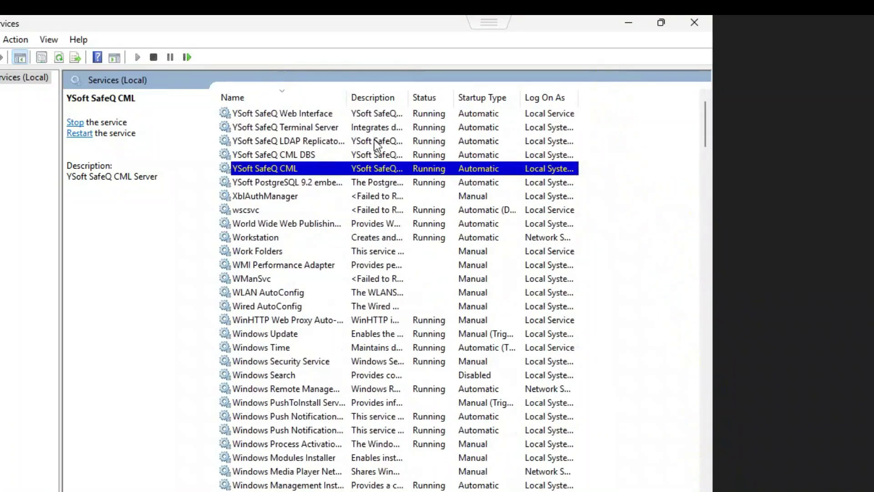
Stop the YSoft SafeQ Web Interface, Terminal Server, LDAP Replicator, CML DBS and CML services
left_click(303, 115)
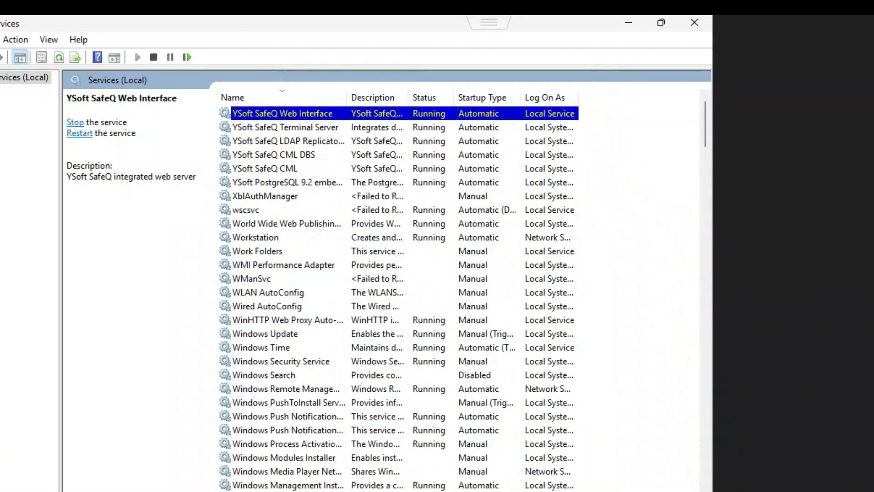
left_click(75, 124)
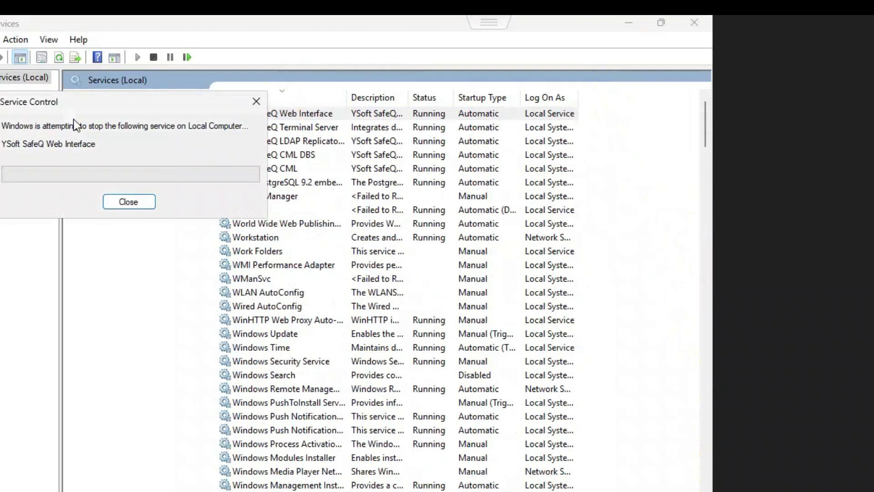
left_click(272, 129)
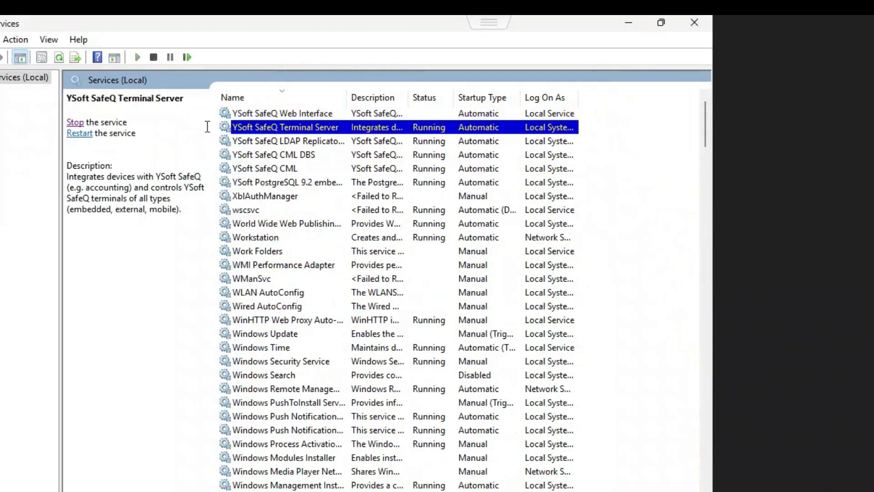
left_click(74, 124)
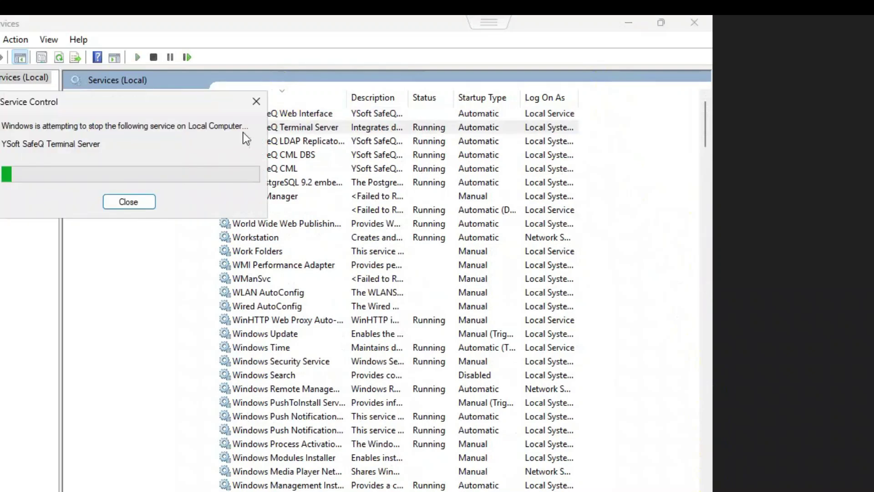
left_click(305, 139)
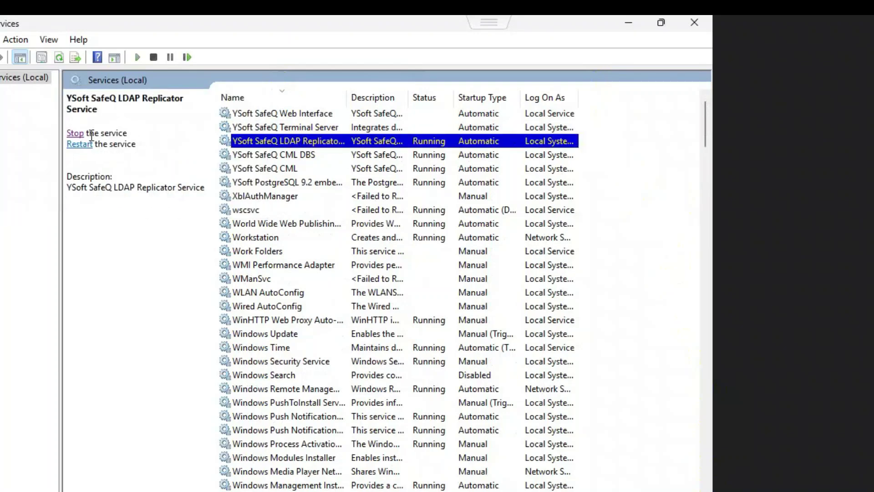
left_click(75, 133)
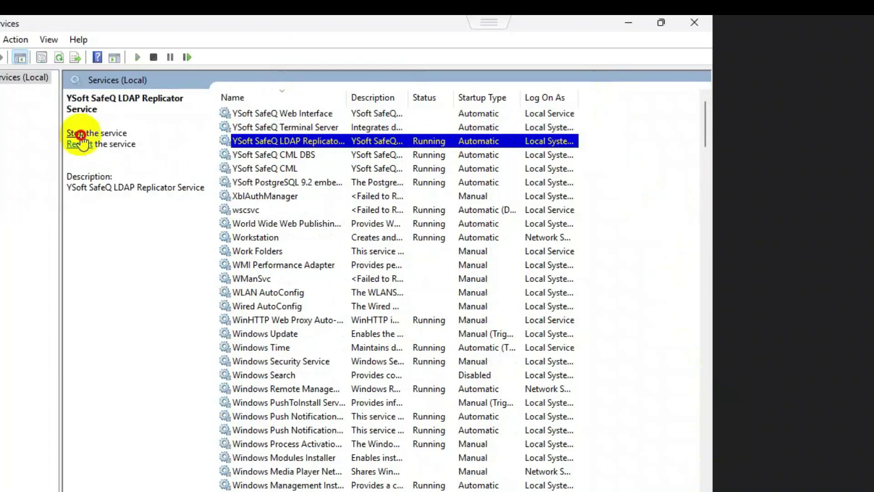
left_click(311, 154)
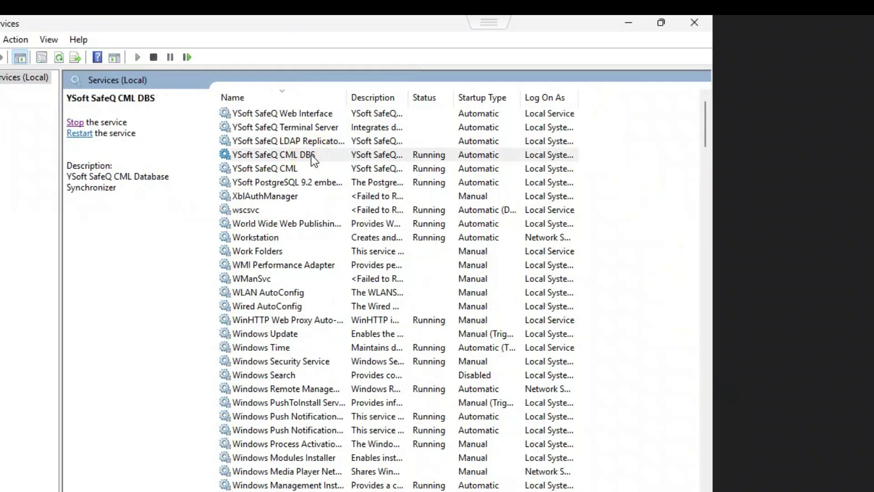
left_click(75, 122)
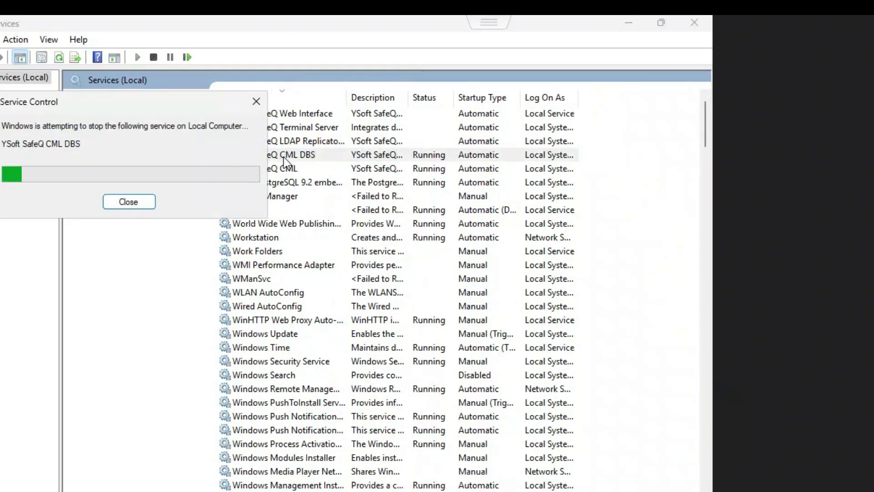
left_click(295, 168)
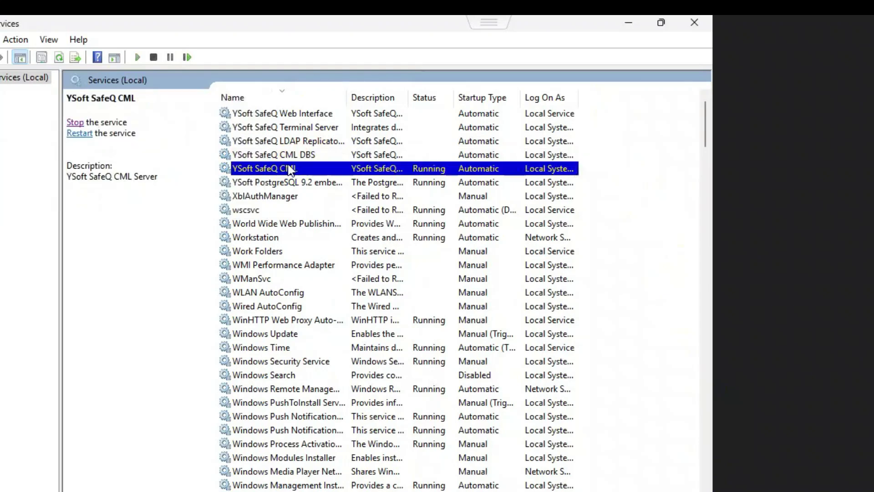
left_click(75, 123)
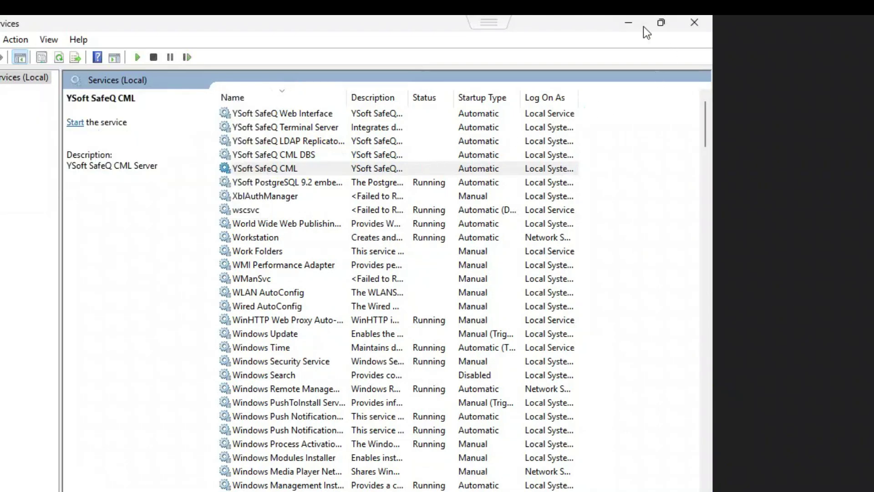
Run the SafeQ6 installer as administrator, approve the elevation prompt, and choose English
left_click(632, 23)
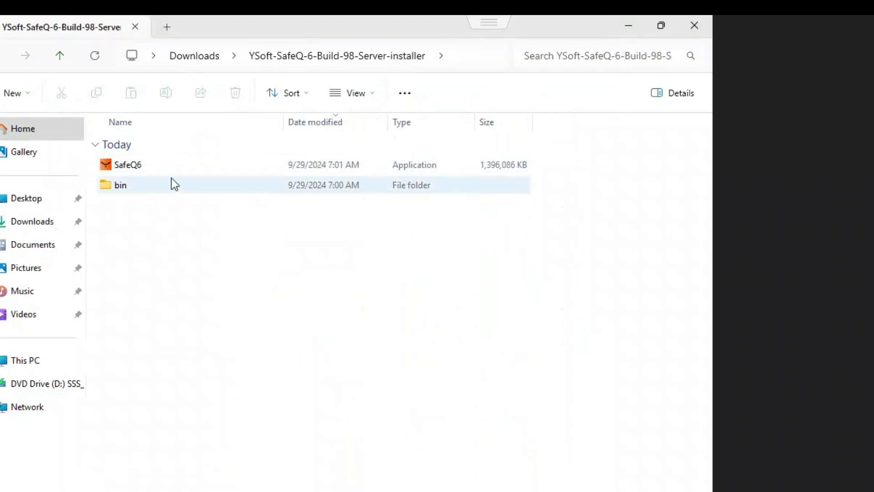
left_click(144, 161)
right_click(145, 160)
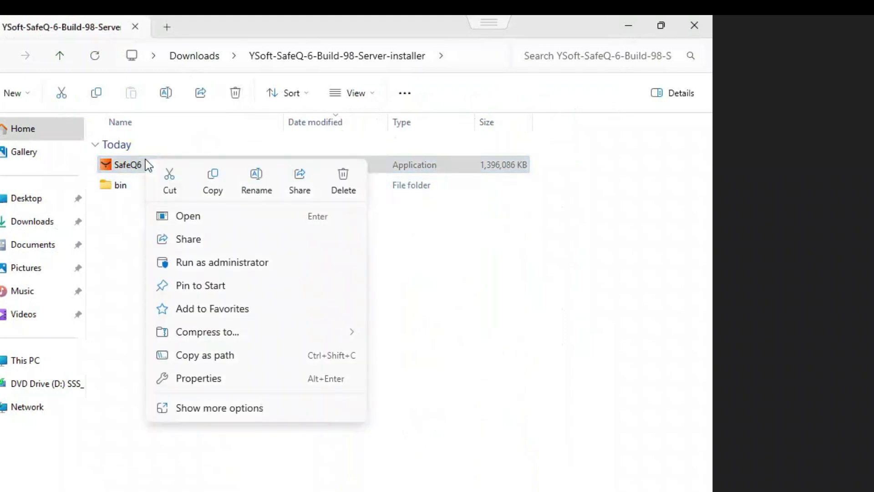
left_click(203, 263)
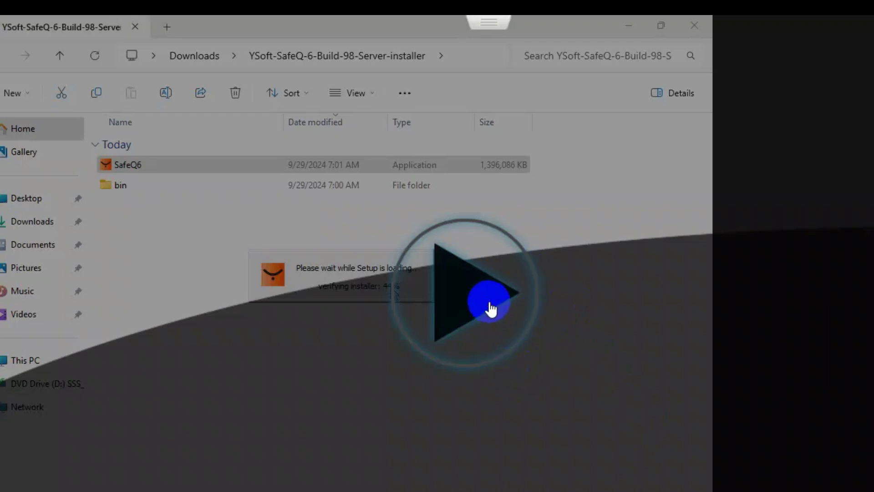
left_click(445, 343)
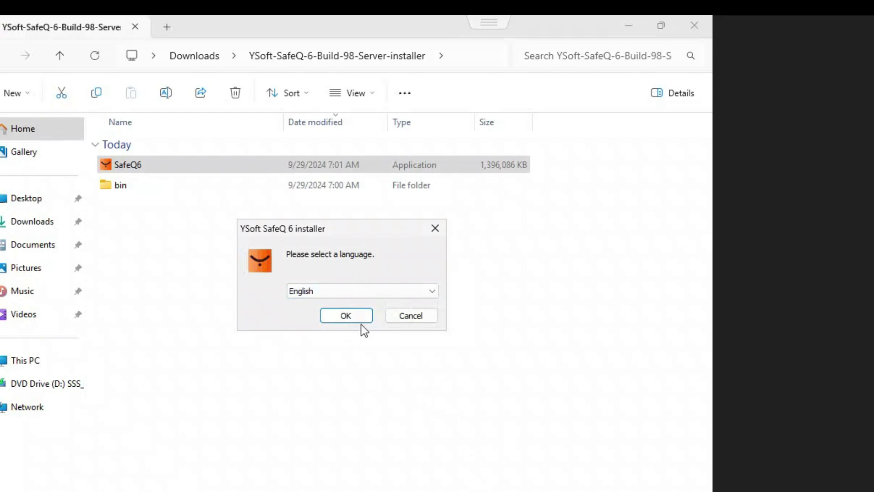
left_click(342, 315)
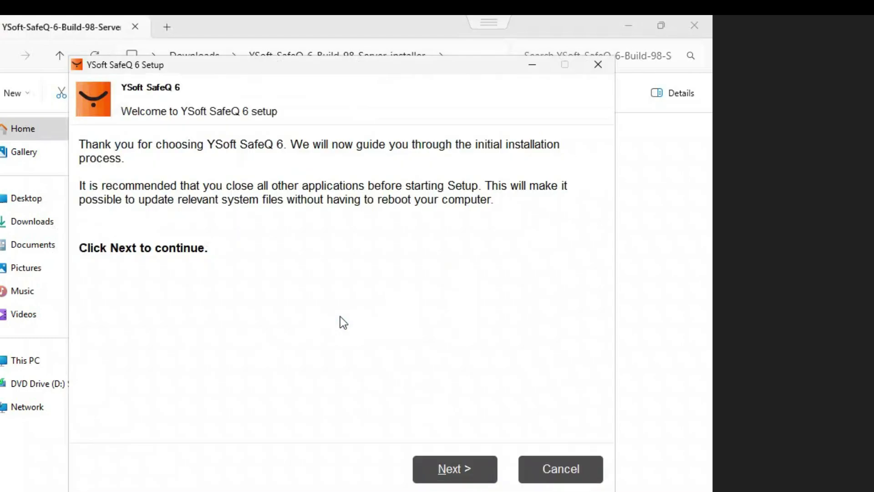
Move past the Welcome page and accept the license agreement
left_click(466, 464)
left_click(466, 463)
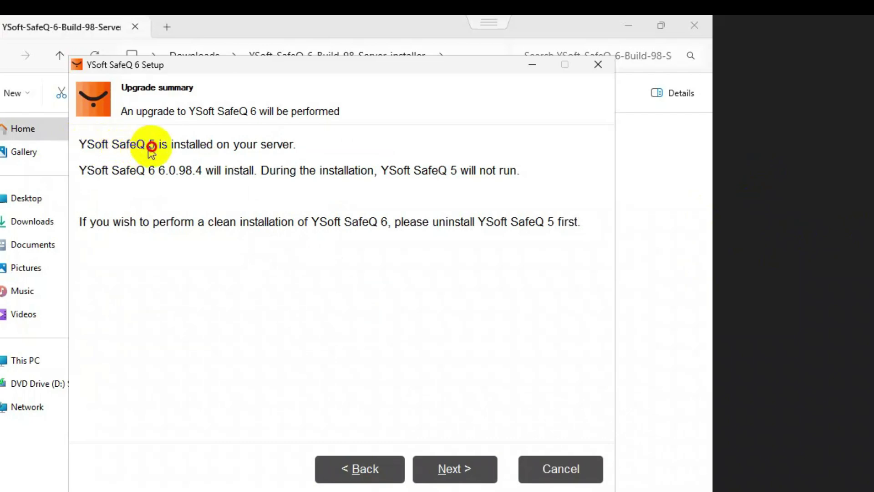
Accept the upgrade, First server mode, default features and location, readiness check, and embedded PostgreSQL
left_click(271, 144)
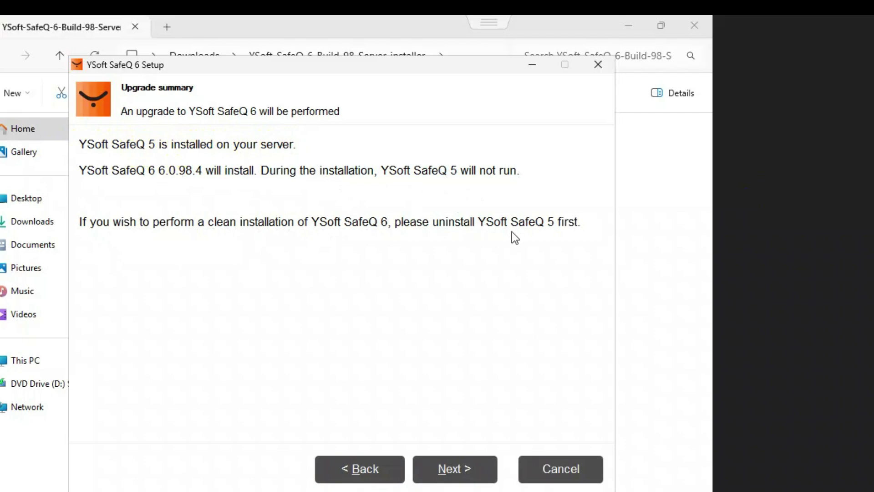
left_click(461, 473)
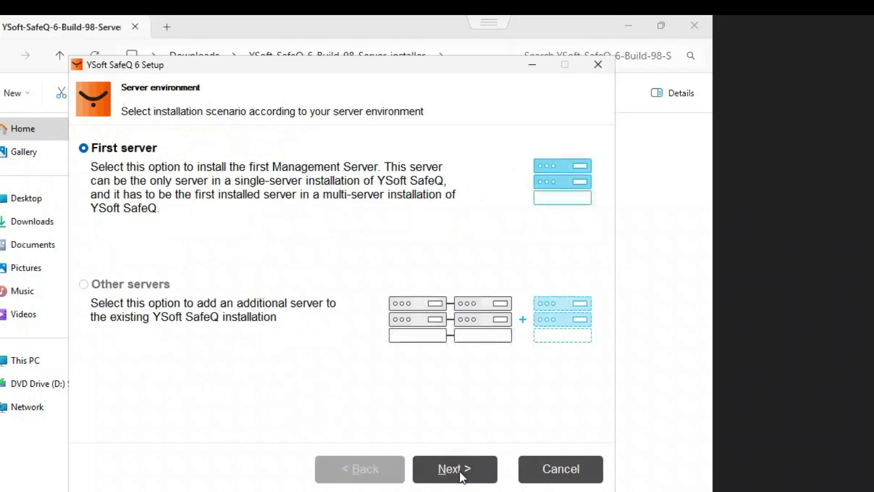
left_click(461, 473)
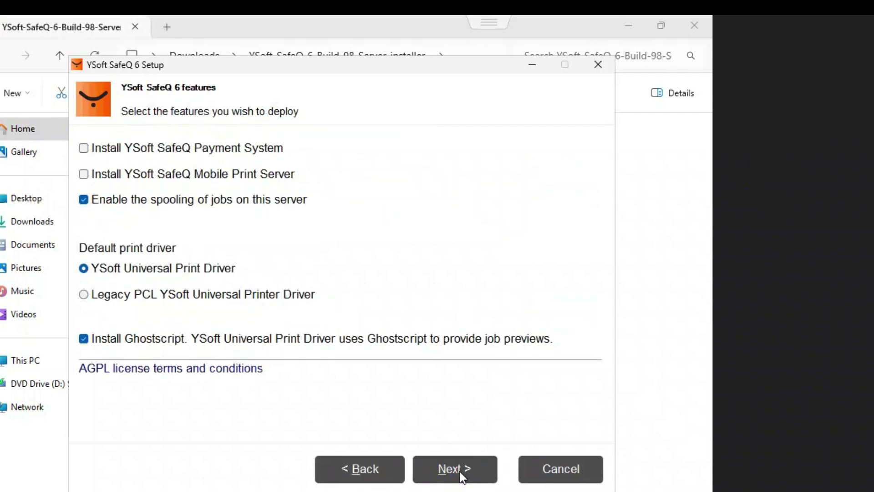
left_click(460, 471)
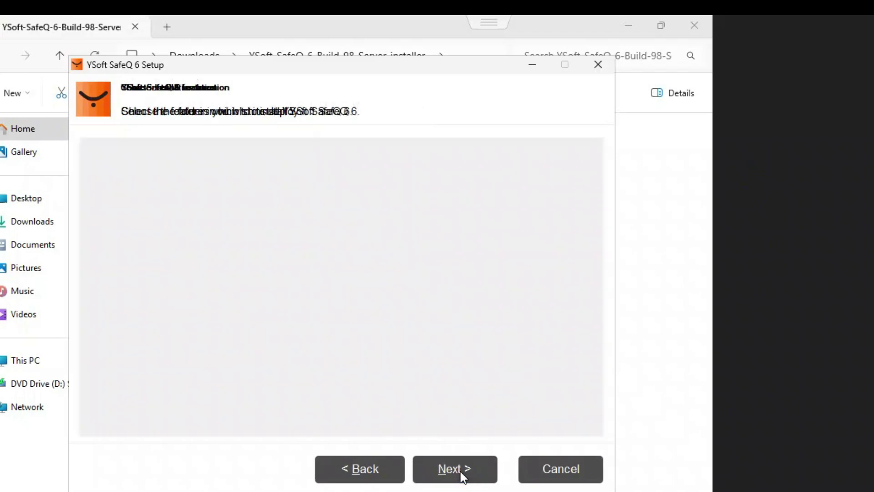
left_click(461, 473)
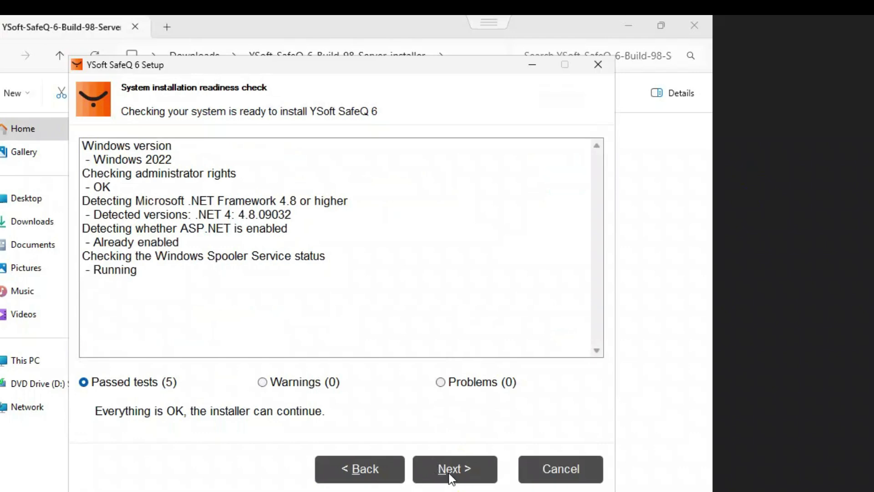
left_click(449, 474)
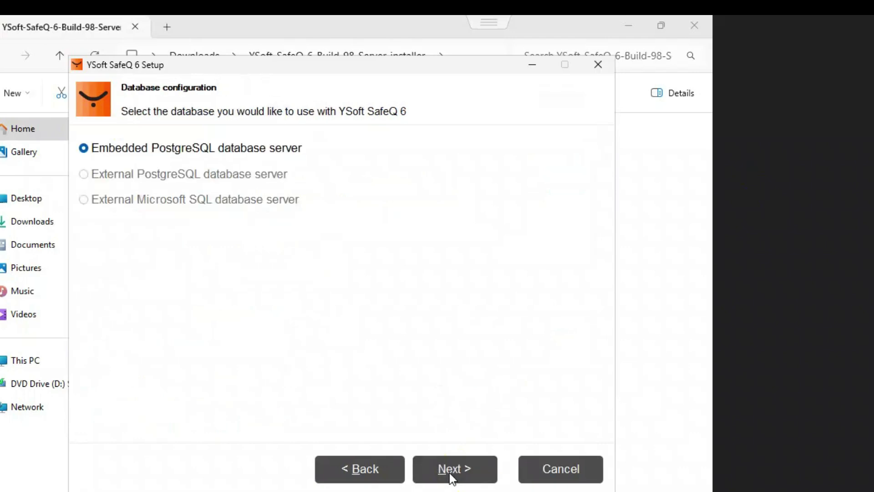
left_click(449, 473)
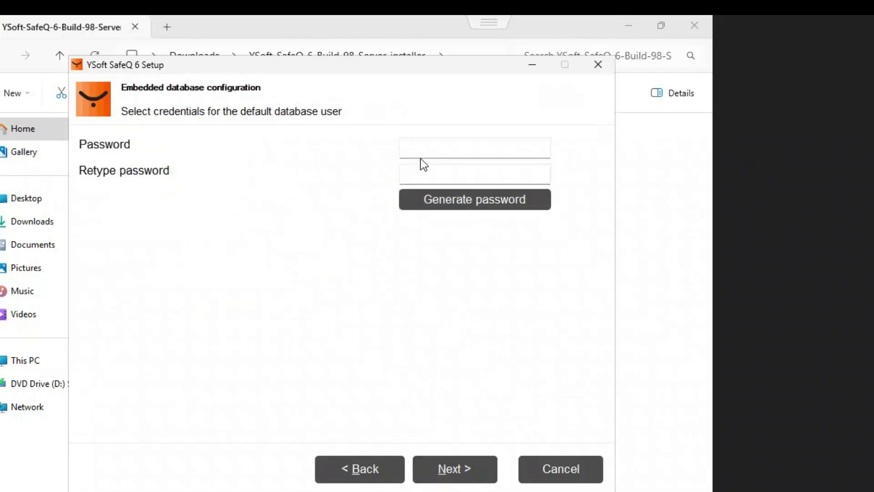
Enter and confirm the embedded database user password, then continue
left_click(420, 151)
type("•••")
left_click(421, 175)
type("•••")
left_click(458, 459)
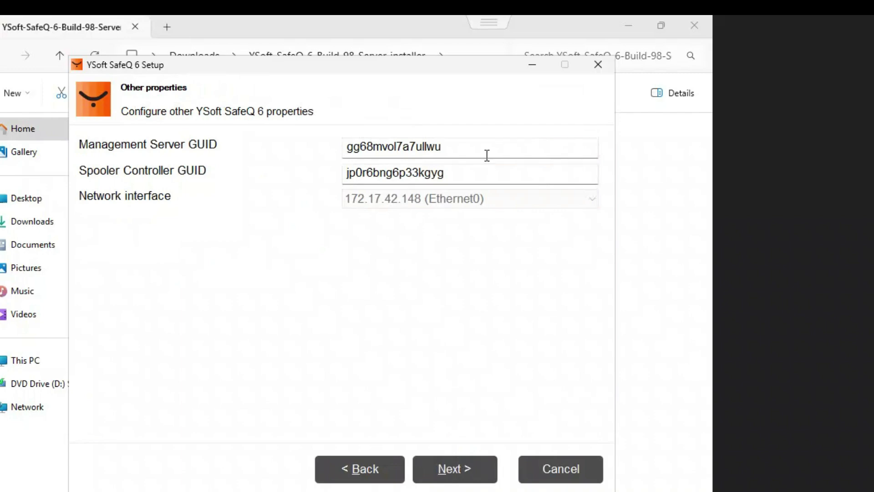
Replace the Management Server GUID with MGMT and the Spooler Controller GUID with SPOC
left_click_drag(474, 148, 334, 149)
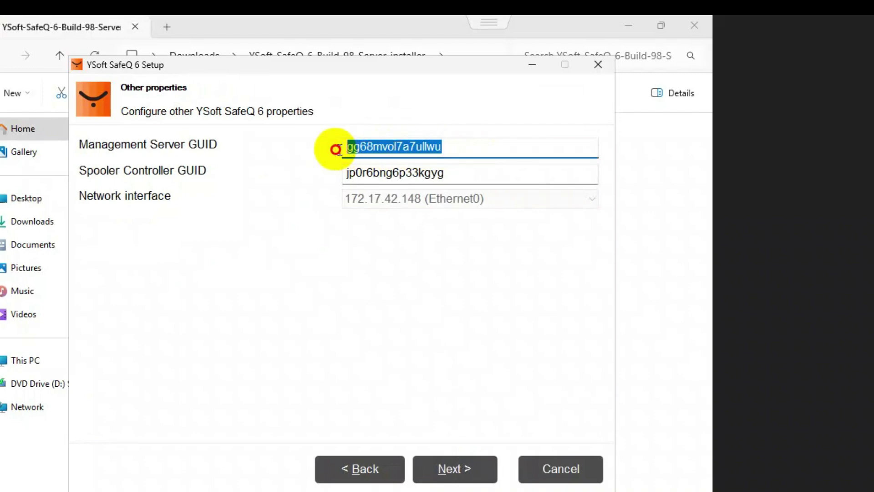
type("M")
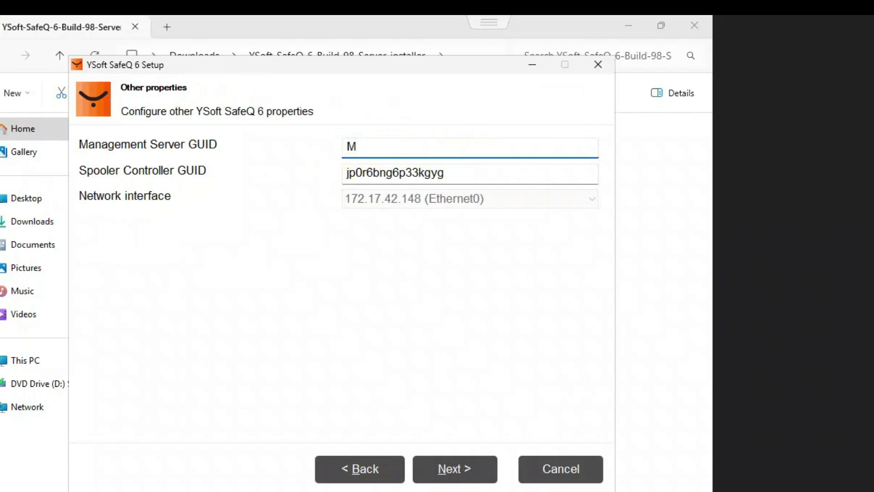
type("GMT")
key("Tab")
type("SPOC")
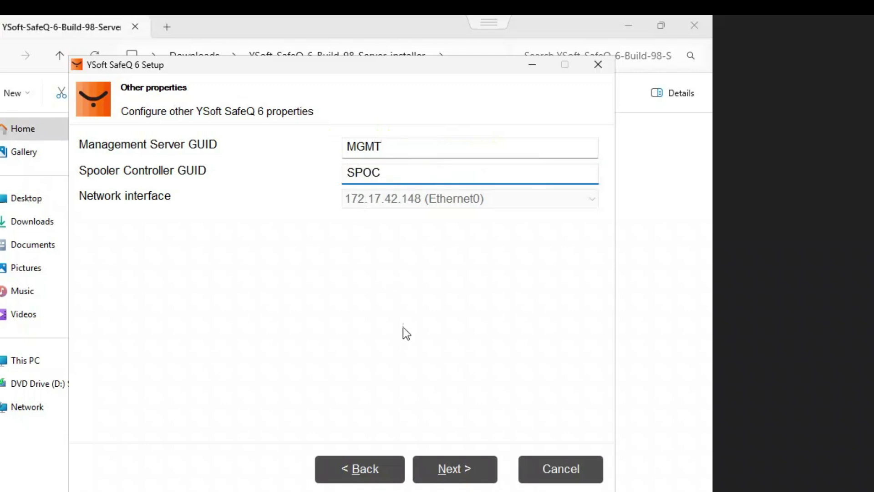
Accept the GUIDs, review the deployment summary, and start installing SafeQ 6
left_click(452, 471)
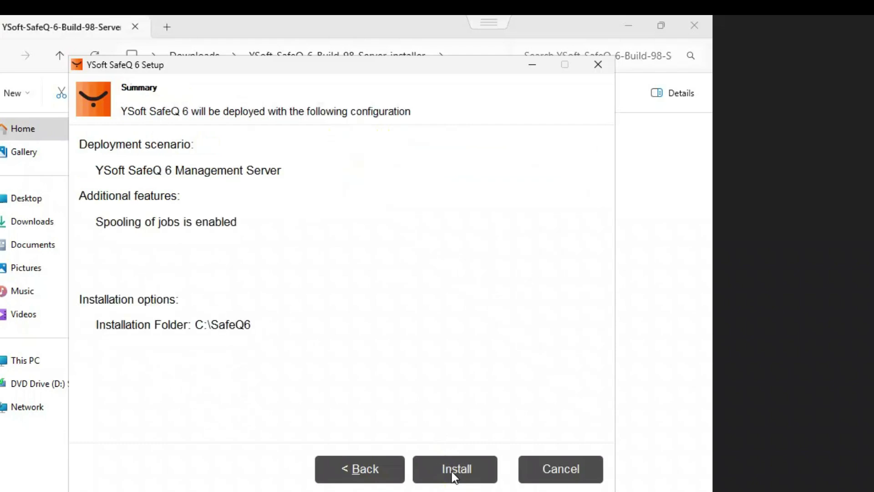
left_click(451, 471)
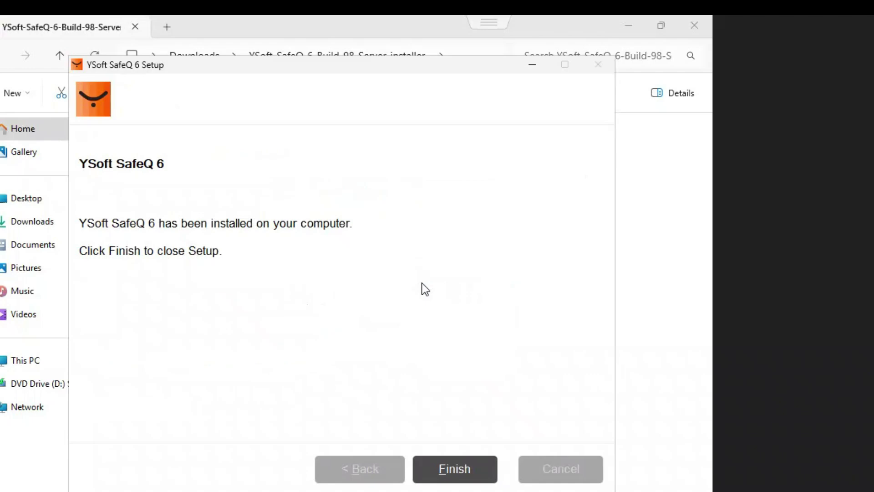
Finish the SafeQ 6 setup and close the installer and Downloads folder windows
left_click(452, 464)
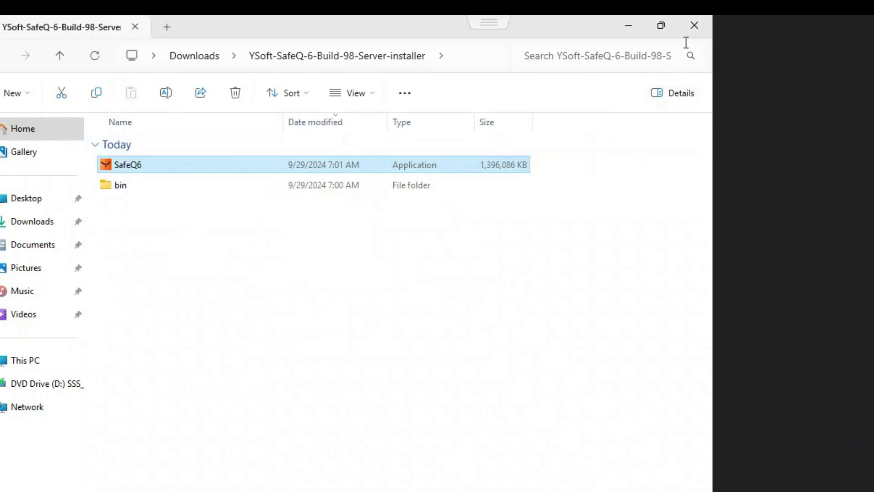
left_click(693, 25)
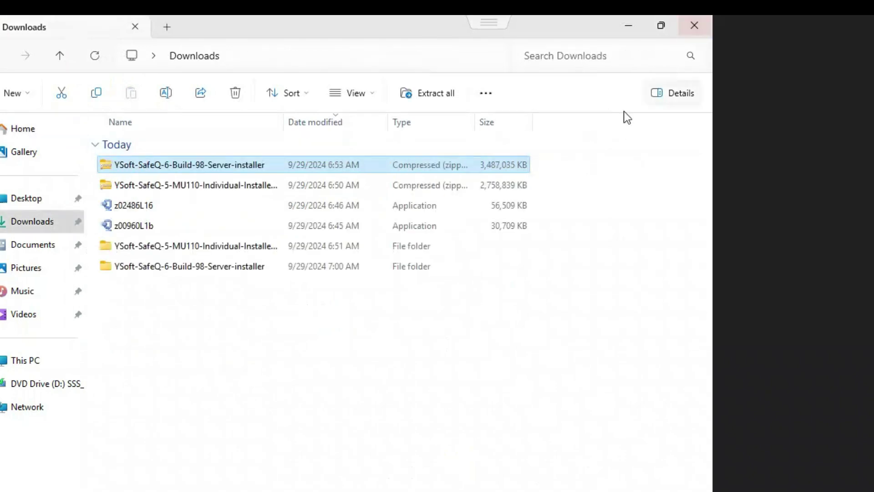
left_click(693, 26)
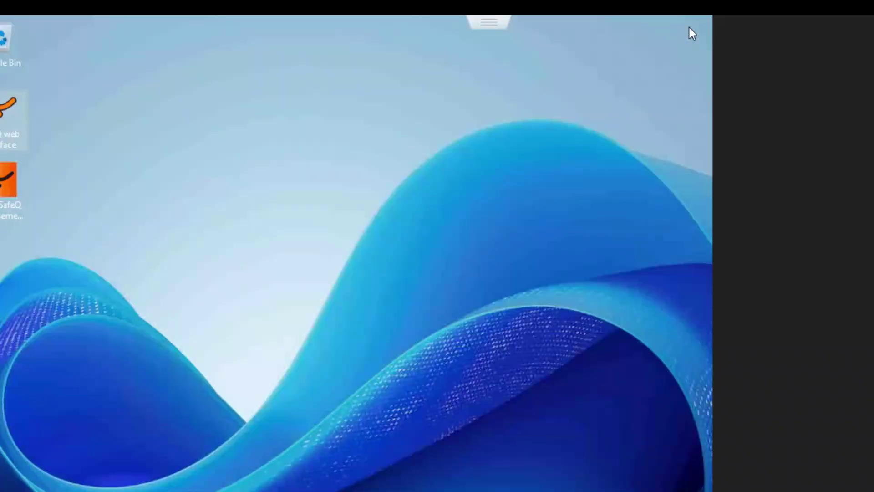
Launch the SafeQ Management Interface, sign in with the admin account, and dismiss What's New
double_click(5, 185)
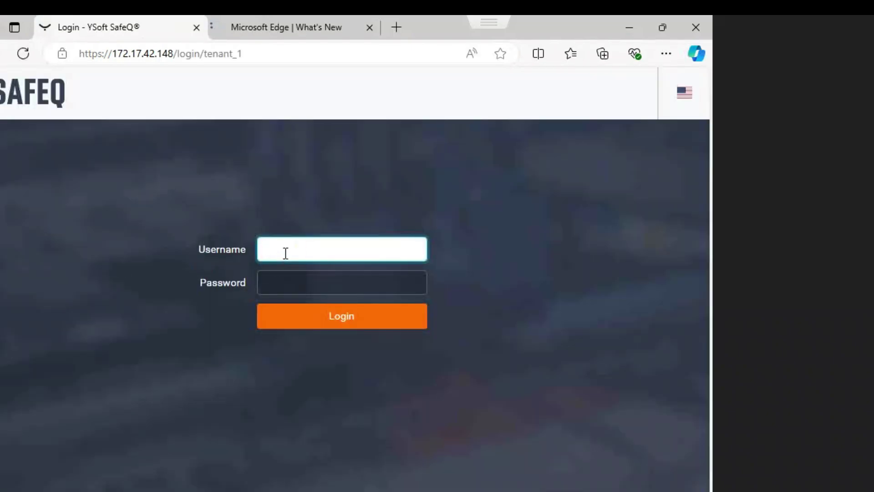
type("admin")
key("Tab")
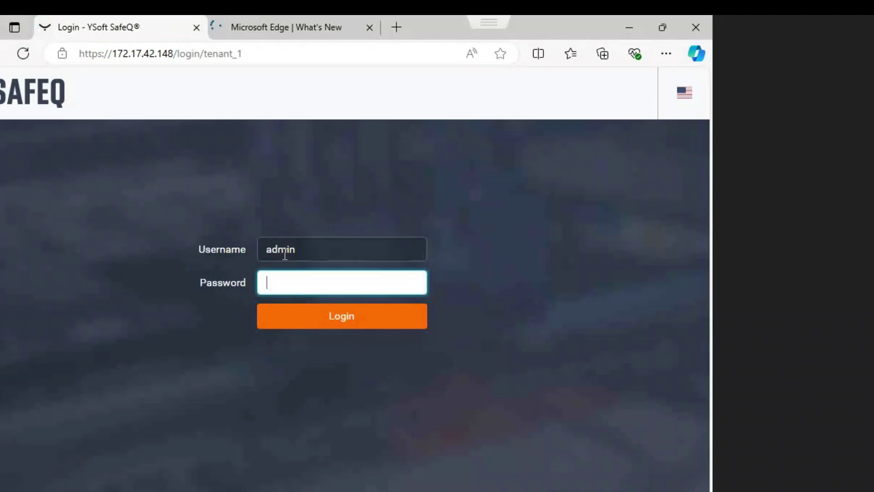
type("*****")
key("Return")
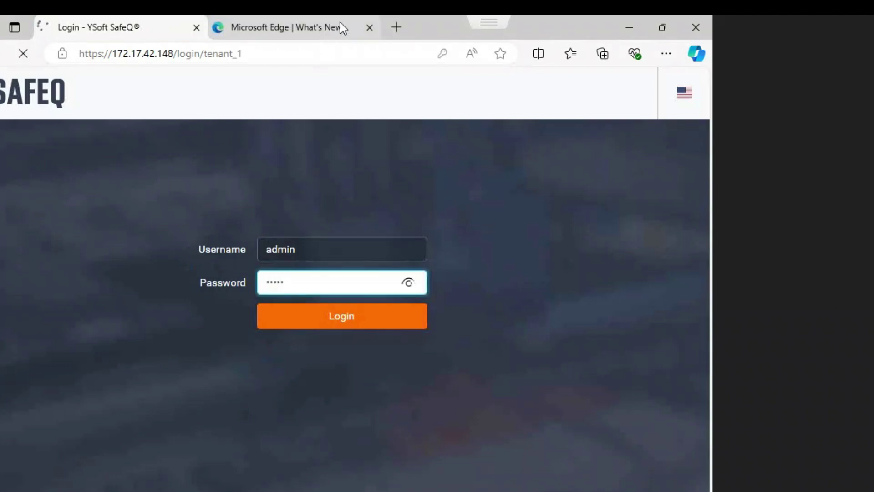
left_click(369, 27)
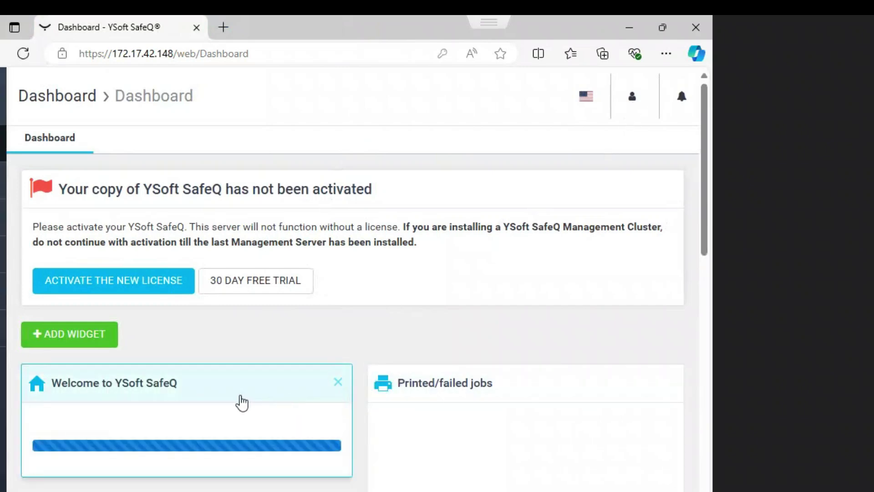
Review the SafeQ dashboard, then minimize the browser to the desktop
scroll(241, 402, "down", 2)
scroll(241, 403, "down", 15)
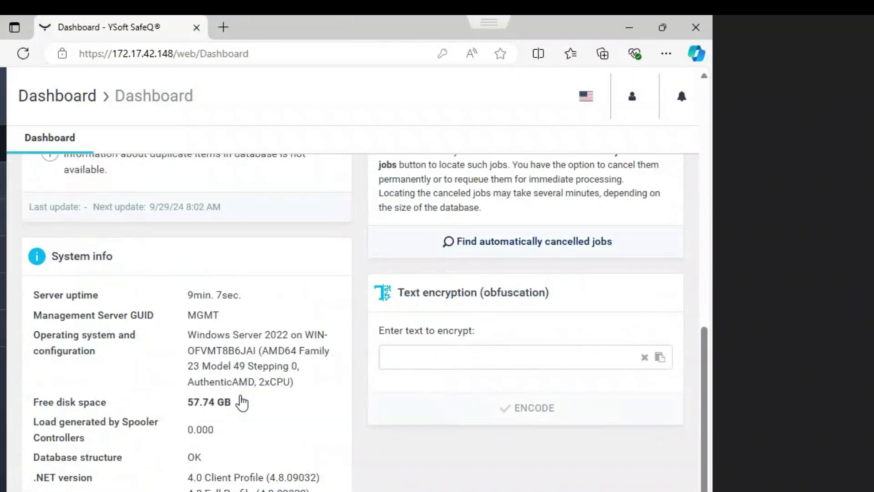
scroll(239, 395, "up", 15)
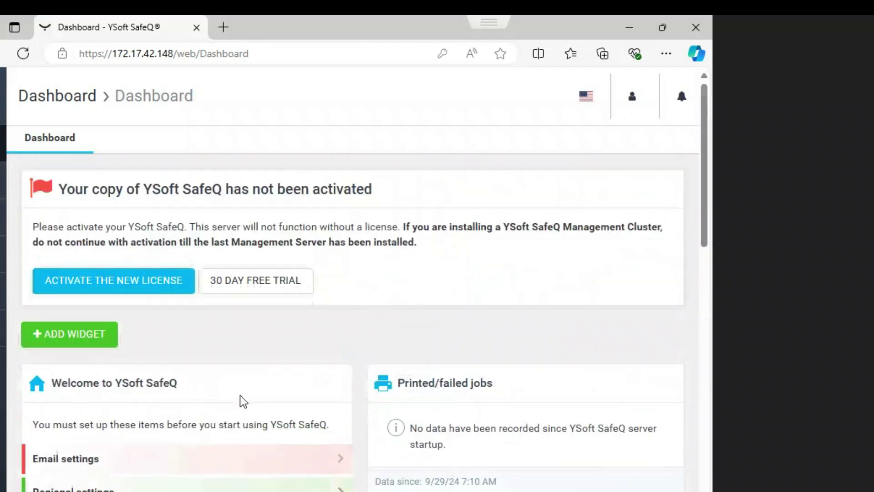
left_click(624, 36)
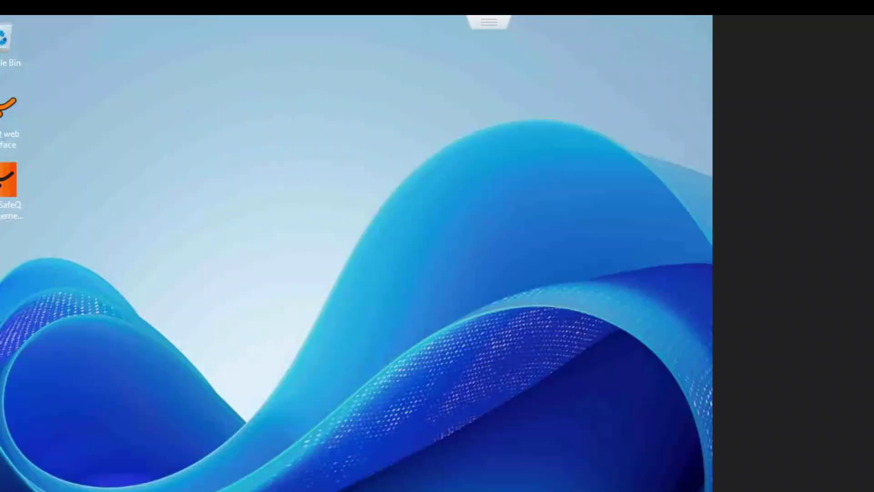
Open Control Panel's list of installed programs via Windows search
key("super")
type("con")
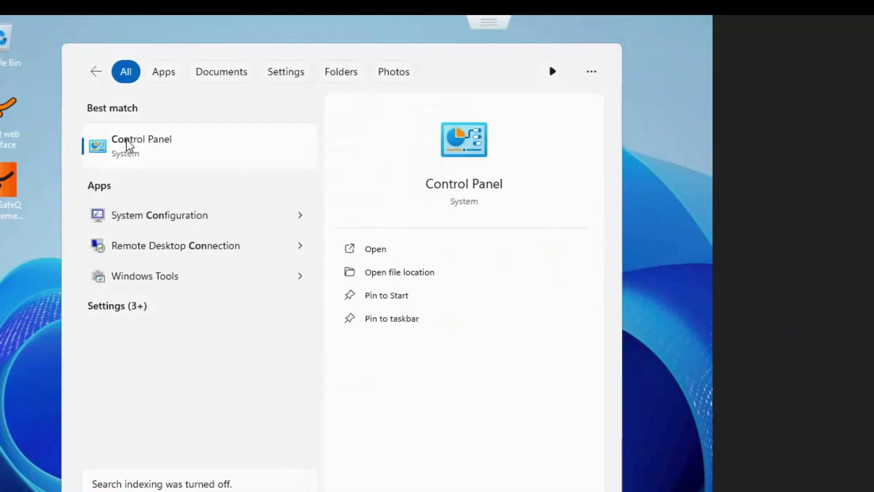
left_click(128, 144)
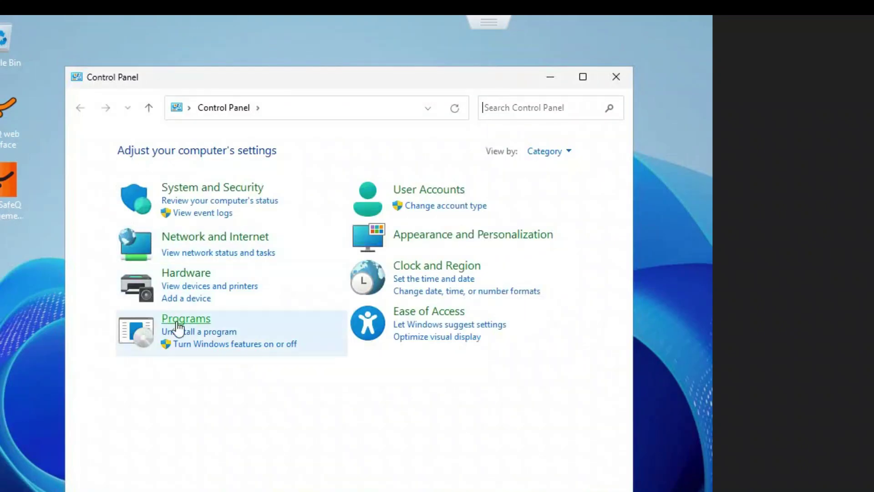
left_click(188, 332)
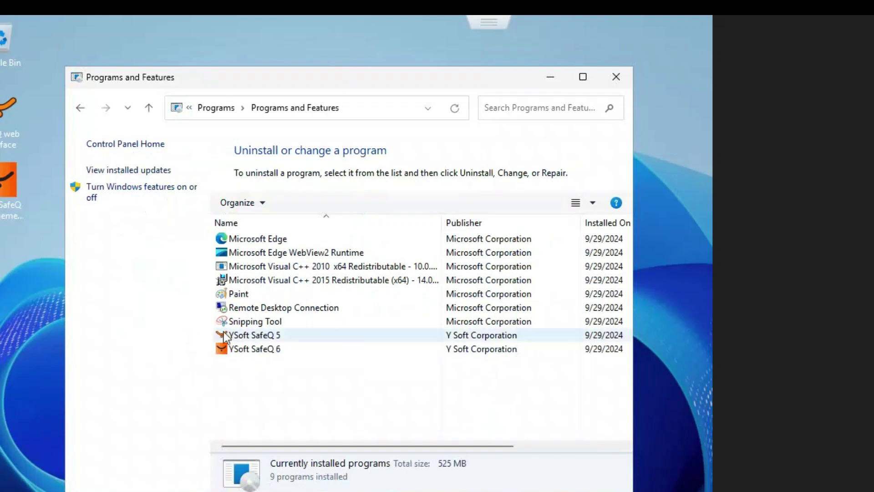
Uninstall YSoft SafeQ 5 from C:\SafeQ5\ in English, then close Programs and Features
left_click(255, 334)
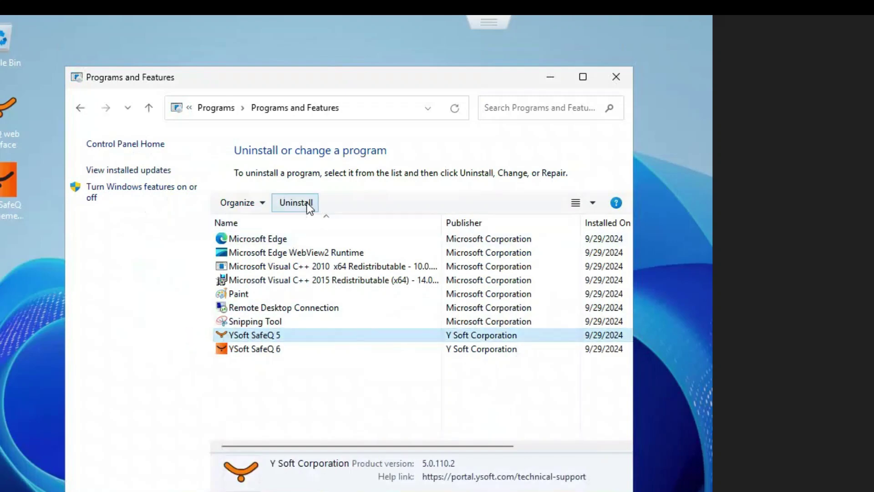
left_click(308, 203)
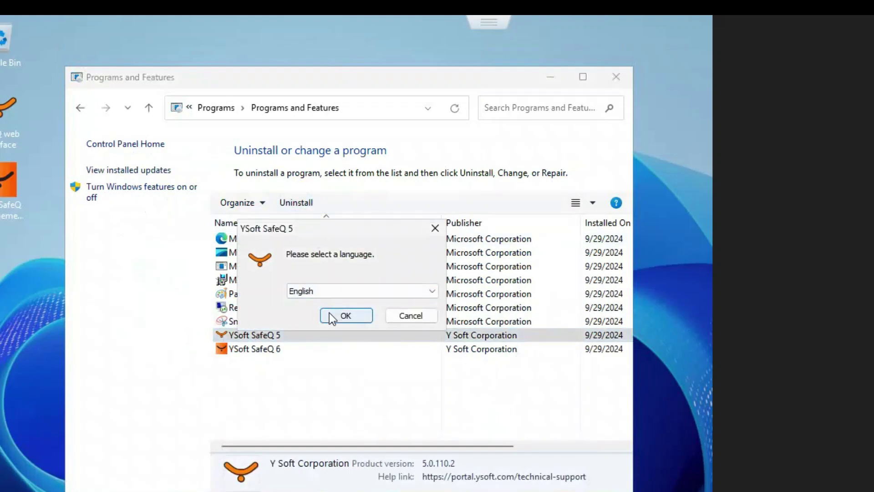
left_click(334, 320)
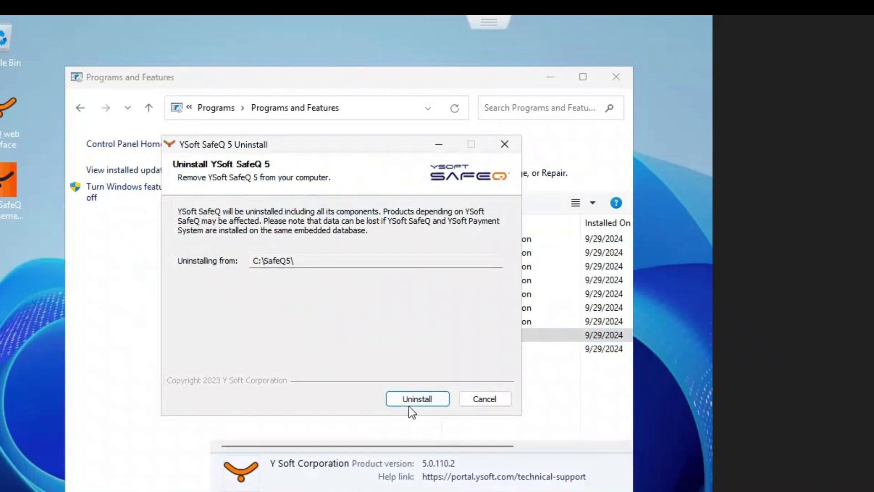
left_click(422, 397)
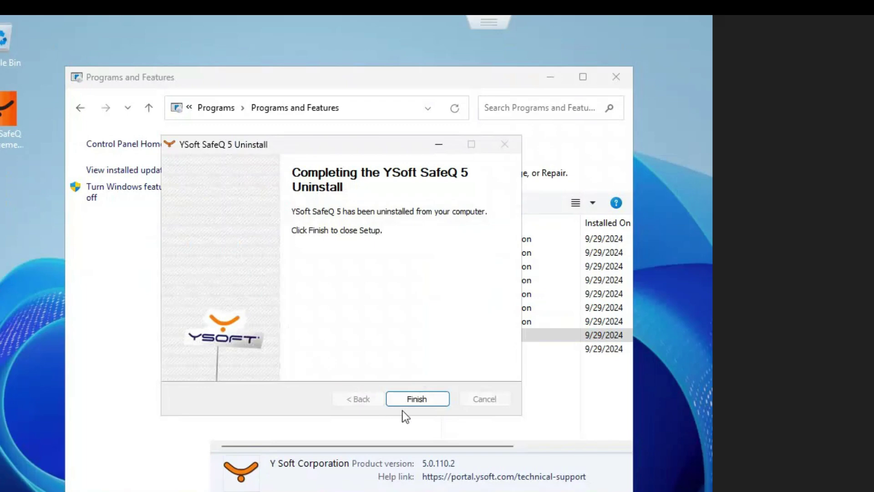
left_click(414, 398)
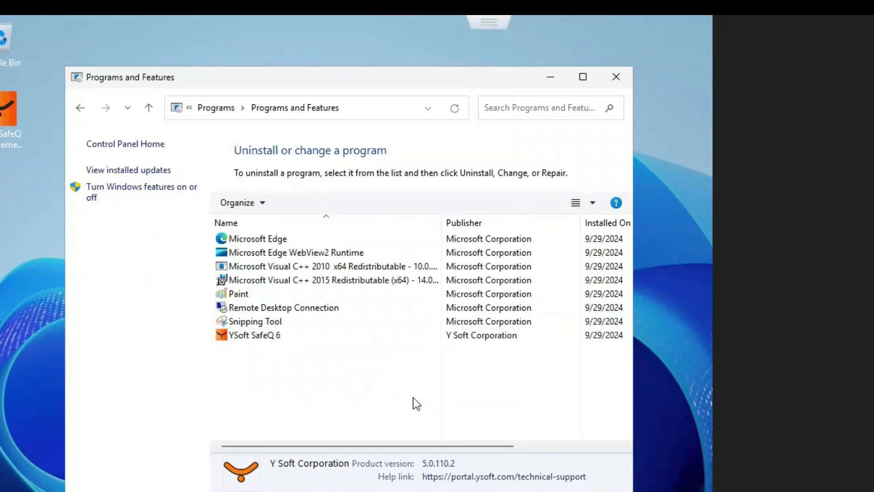
left_click(616, 85)
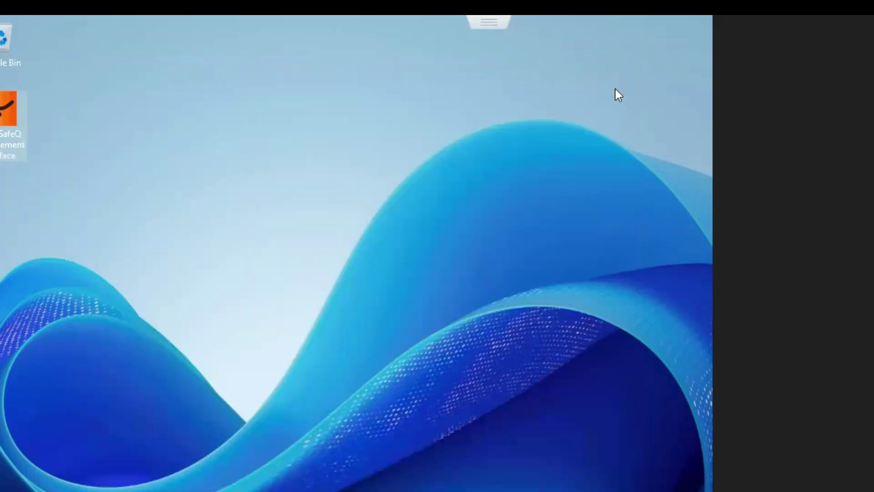
mouse_move(426, 491)
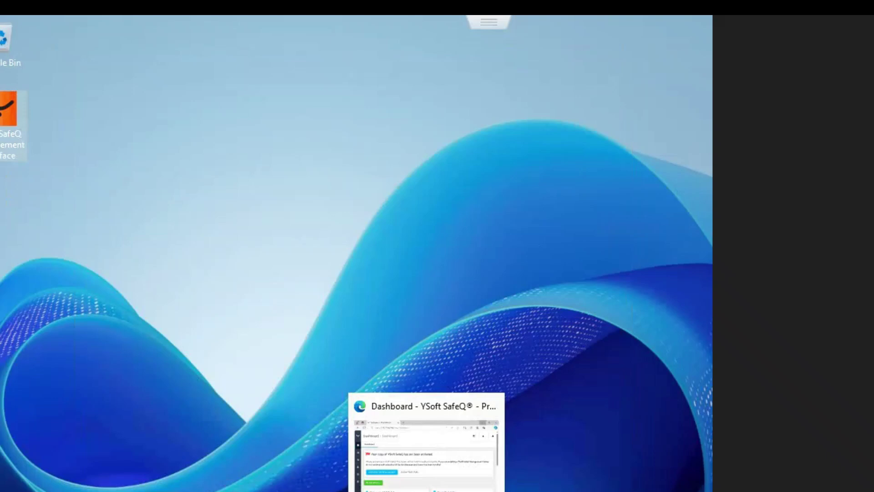